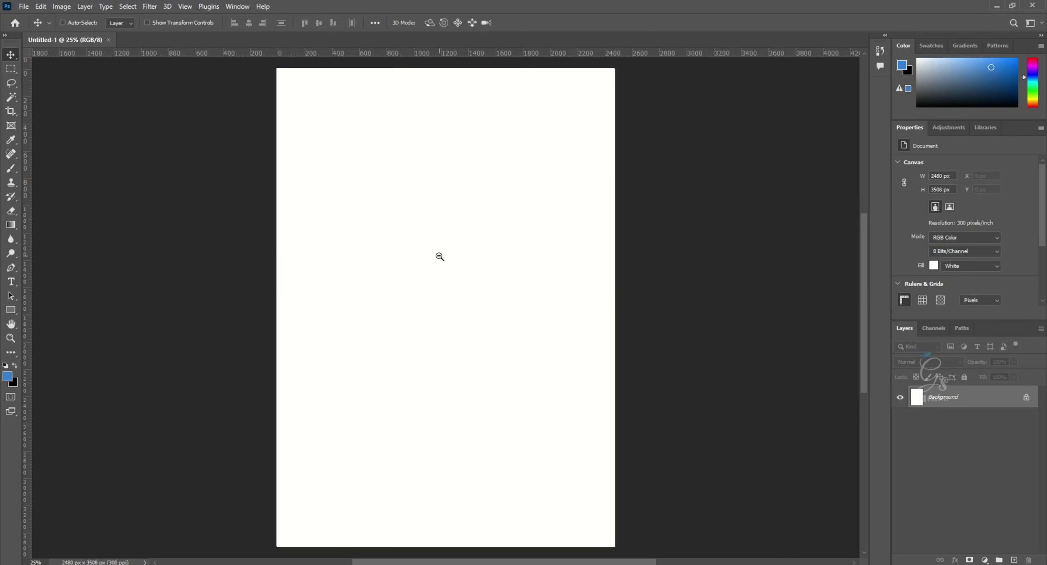
- Convert the locked Background into Layer 0 and open the bridal portrait photo
left_click(440, 257)
key("ctrl+0")
double_click(945, 399)
key("Return")
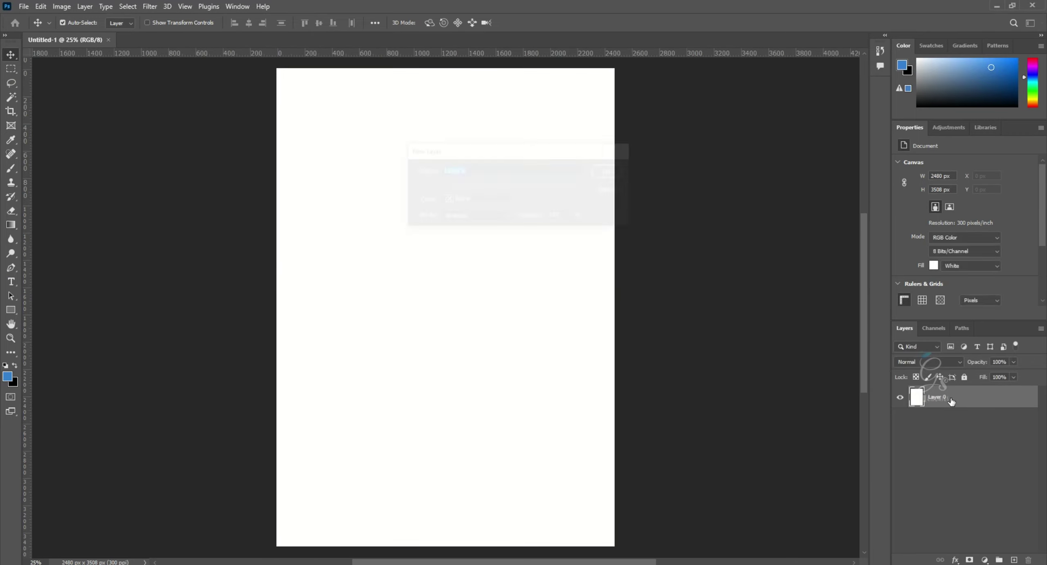
key("ctrl+o")
double_click(199, 94)
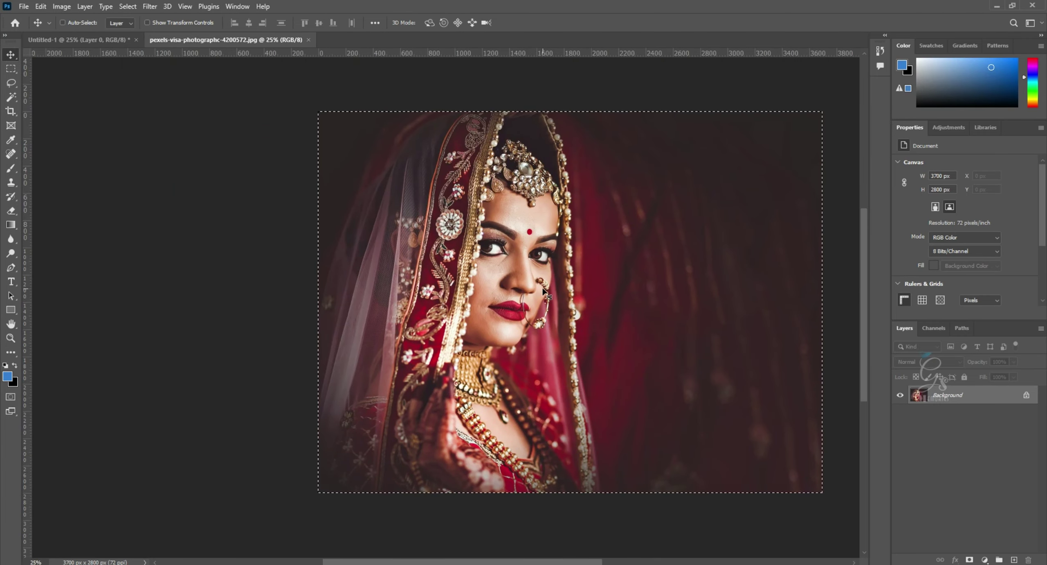
- Close the bride photo without saving and paste it onto the blank page
key("ctrl+w")
left_click(519, 213)
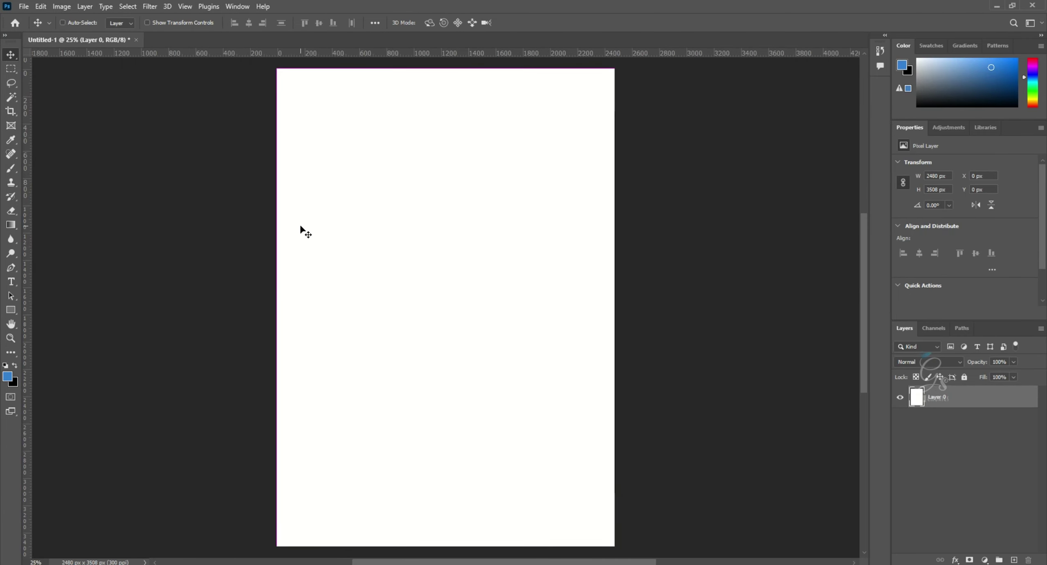
key("ctrl+v")
- Scale the pasted photo to the page width and move it to the bottom edge
key("ctrl+t")
left_click_drag(278, 118, 403, 215)
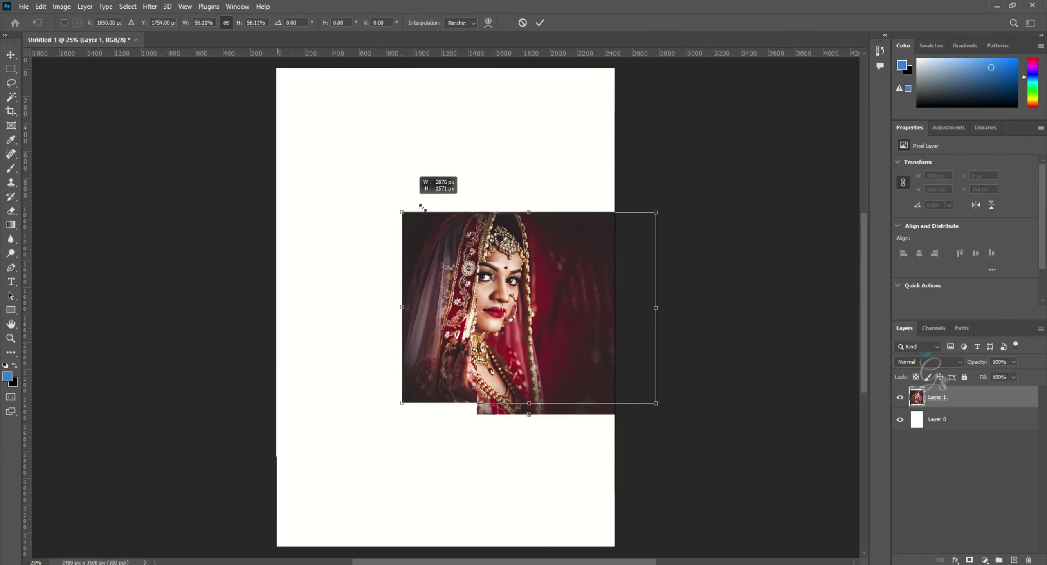
left_click_drag(488, 309, 417, 259)
left_click_drag(327, 356, 273, 391)
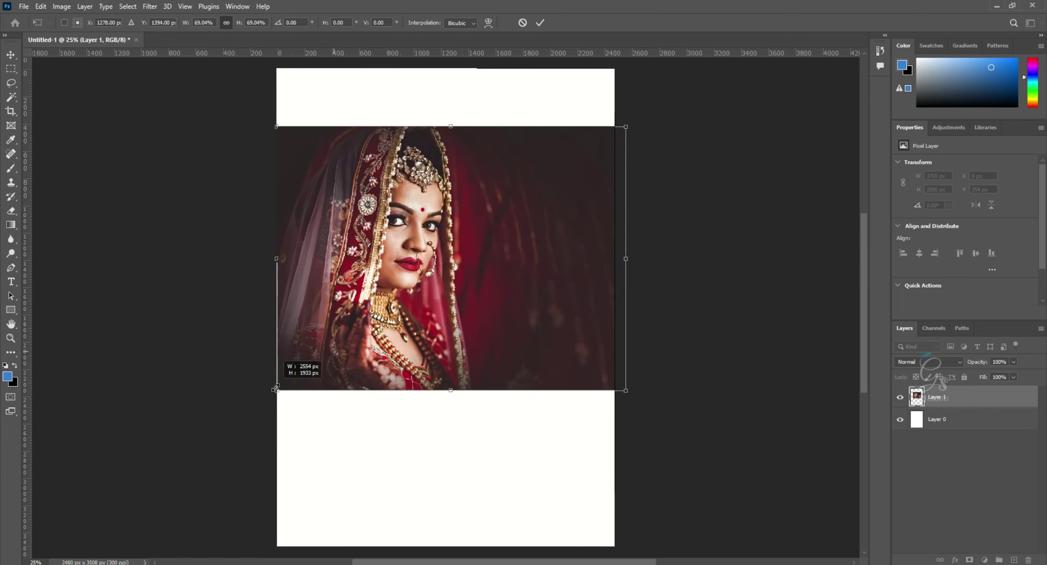
left_click_drag(363, 324, 378, 331)
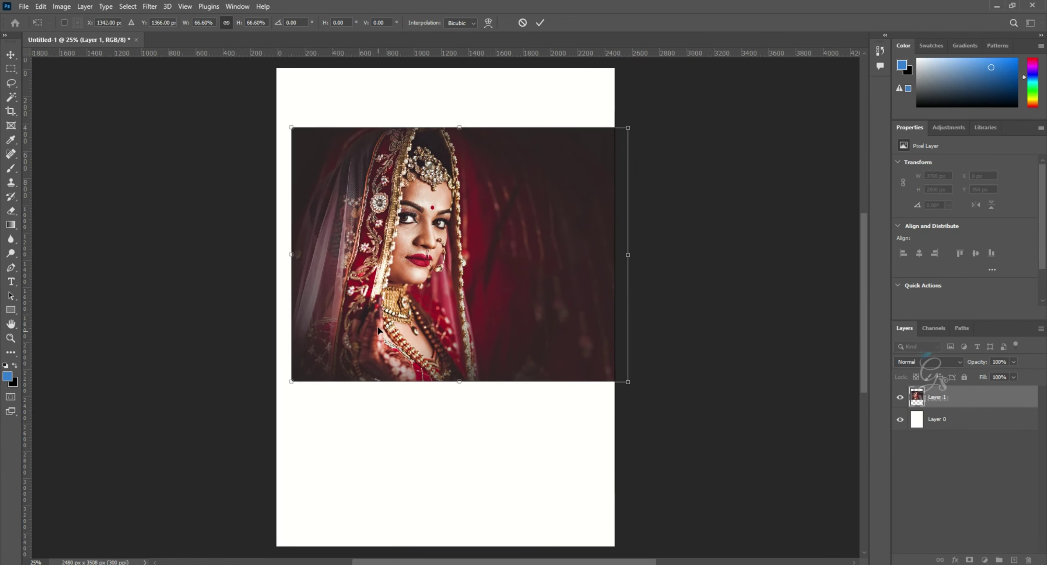
key("Return")
left_click_drag(461, 330, 448, 328)
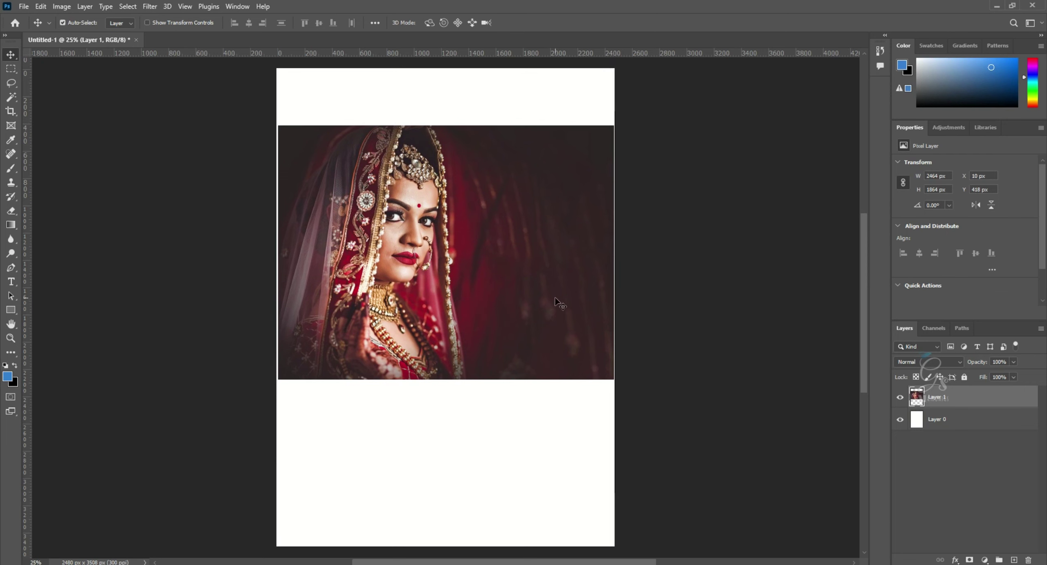
left_click_drag(425, 256, 411, 484)
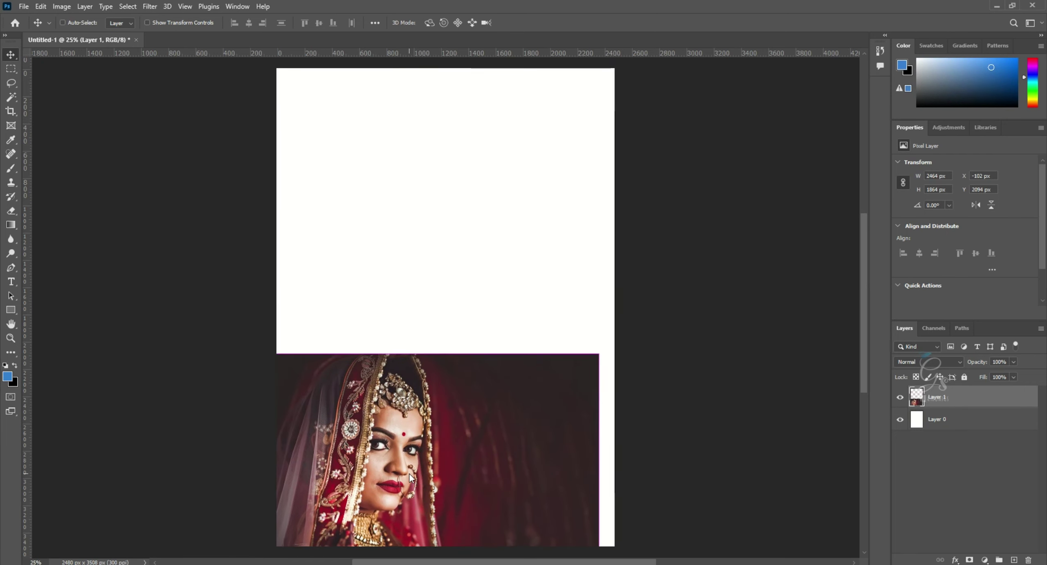
- Open the 58858 flower image and drag it into the bride document
key("ctrl+o")
double_click(119, 90)
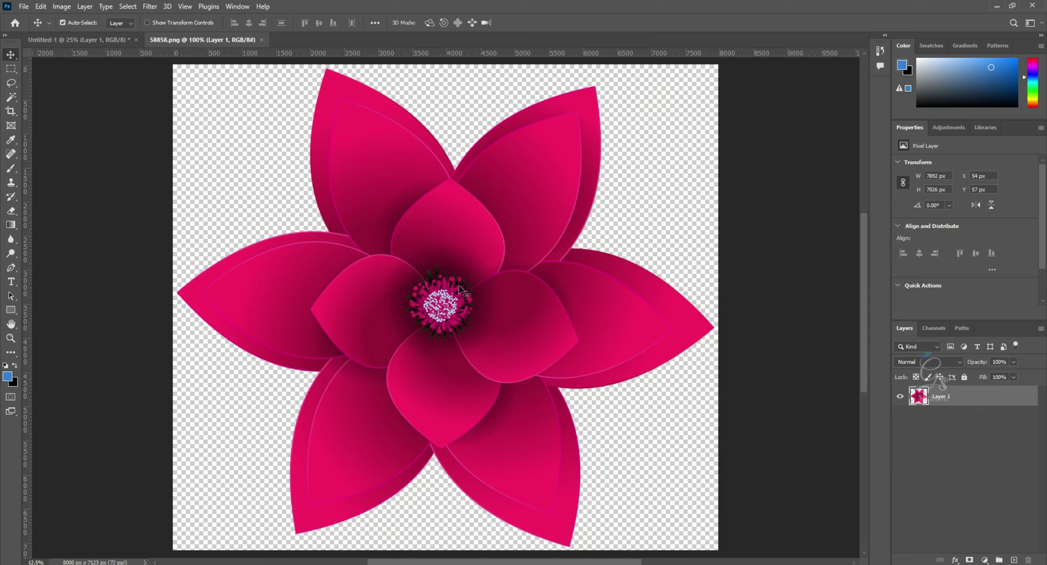
mouse_move(465, 292)
left_mouse_down()
mouse_move(364, 188)
mouse_move(471, 247)
left_mouse_up()
- Scale the pink flower down and place it in the upper half of the page
key("ctrl+minus")
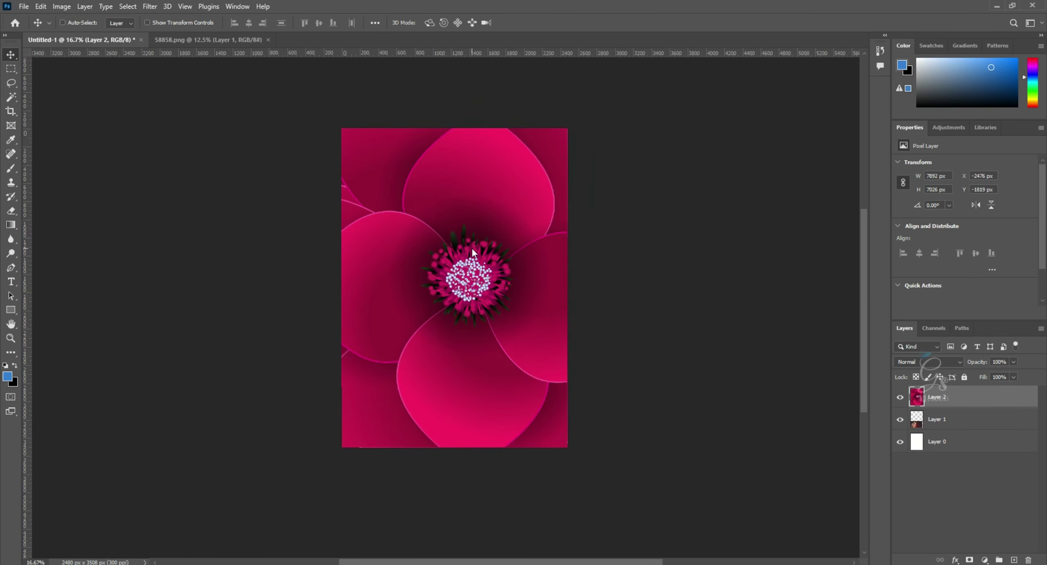
key("ctrl+t")
key("ctrl+minus")
key("ctrl+minus")
left_click_drag(297, 439, 409, 360)
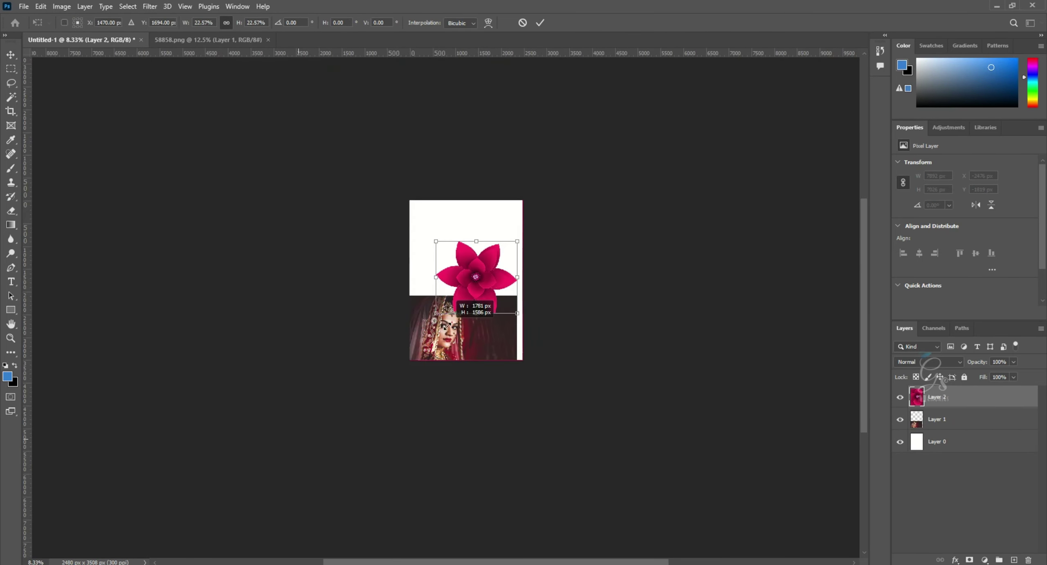
key("ctrl+plus")
key("ctrl+plus")
key("ctrl+plus")
left_click_drag(449, 228, 466, 269)
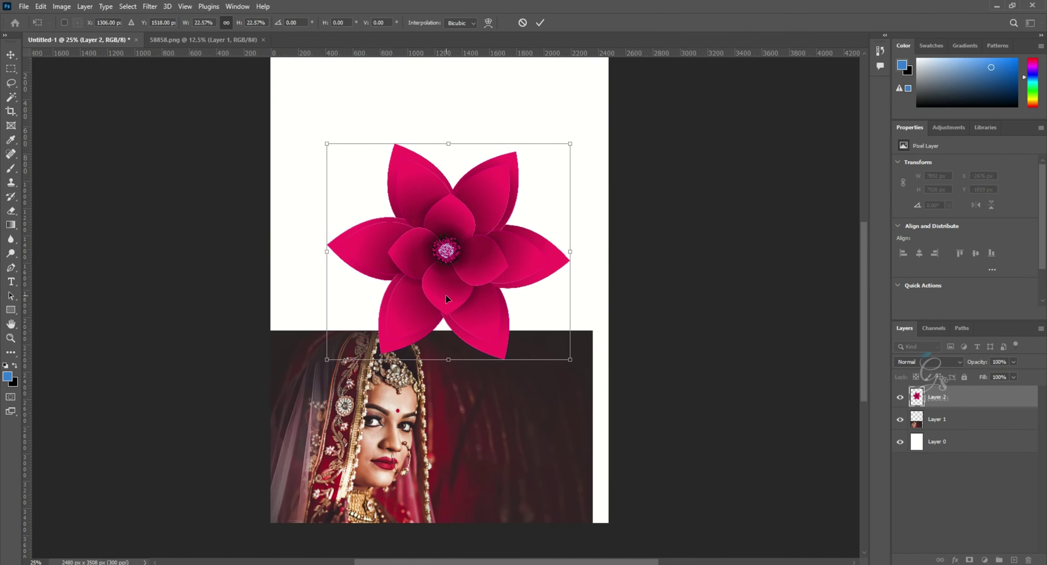
mouse_move(571, 360)
left_mouse_down()
mouse_move(611, 404)
mouse_move(571, 349)
left_mouse_up()
scroll(519, 296, "down", 1)
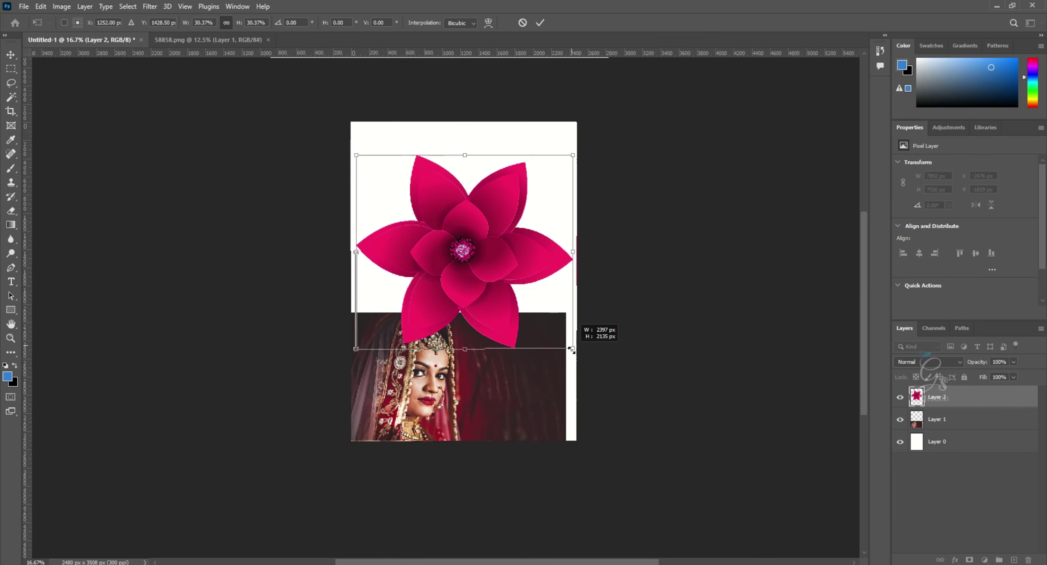
key("Return")
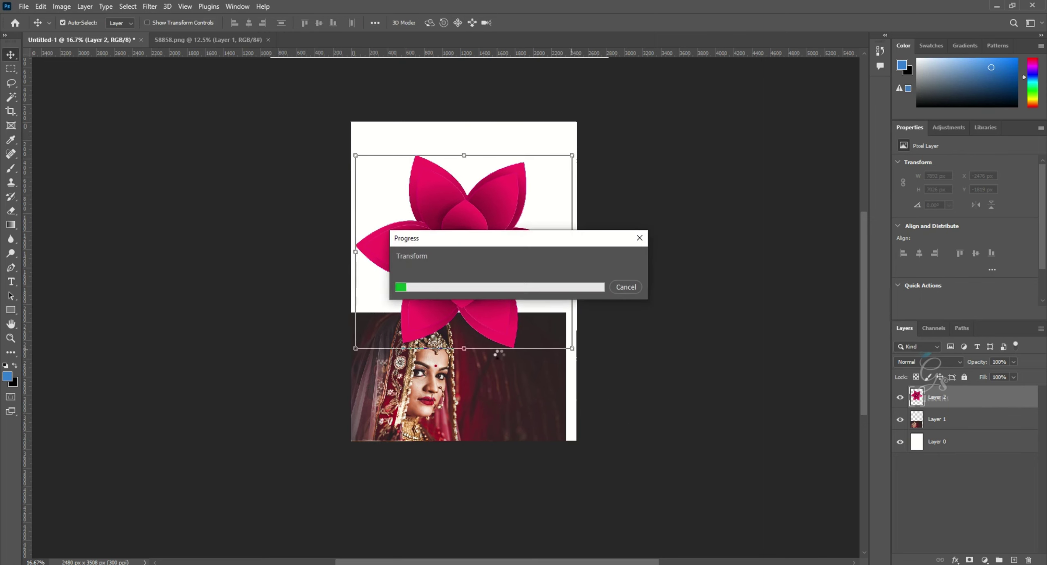
scroll(487, 364, "up", 1)
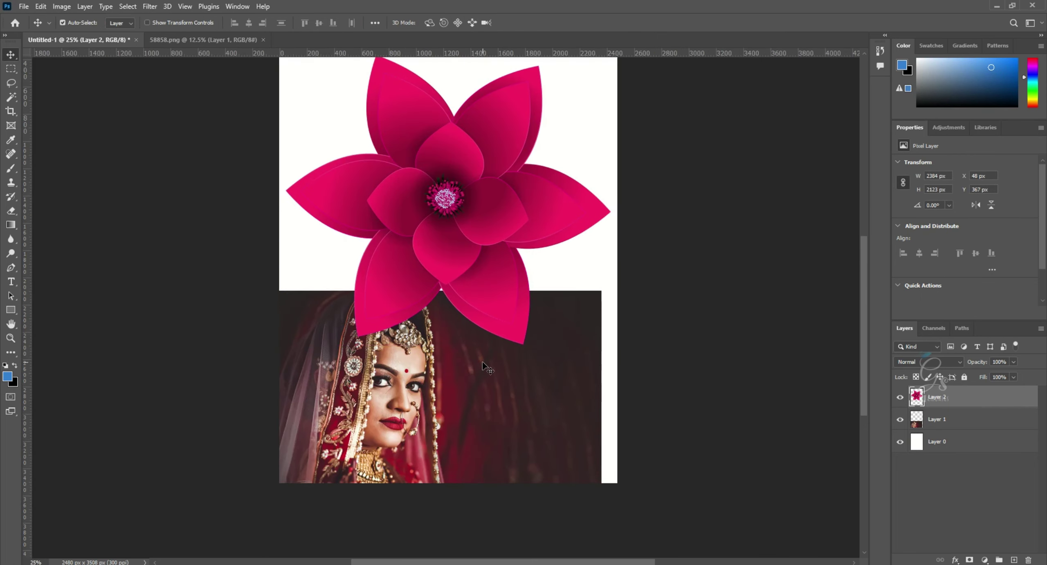
- Select the bride photo layer and move it above the flower layer
right_click(483, 365)
left_click(491, 383)
key("ctrl+bracketright")
- Move the bride photo over the flower and mask it to the flower's outline
left_click_drag(490, 369, 494, 203)
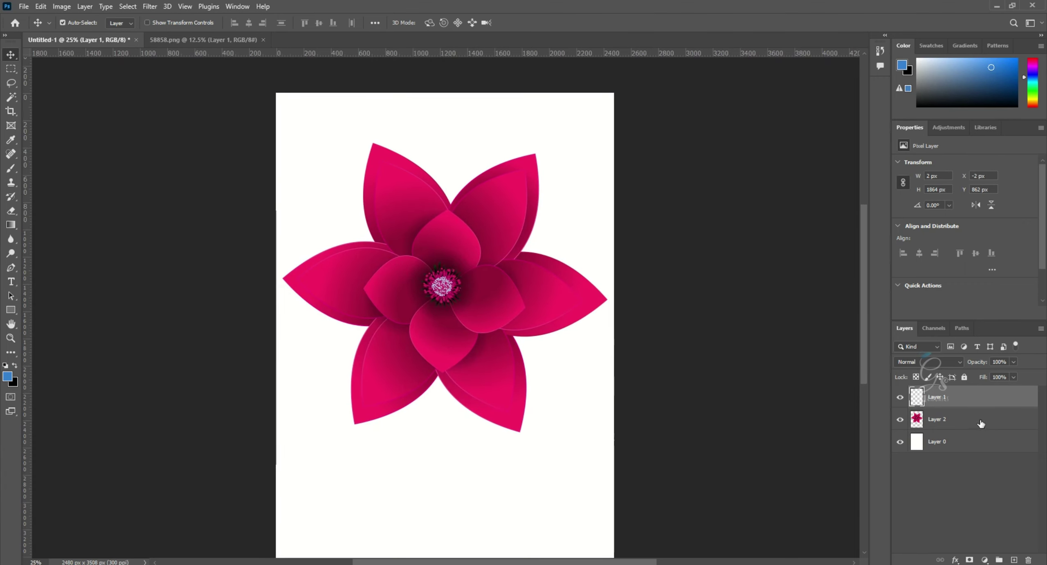
left_click(917, 419, "ctrl")
key("ctrl+alt+shift+v")
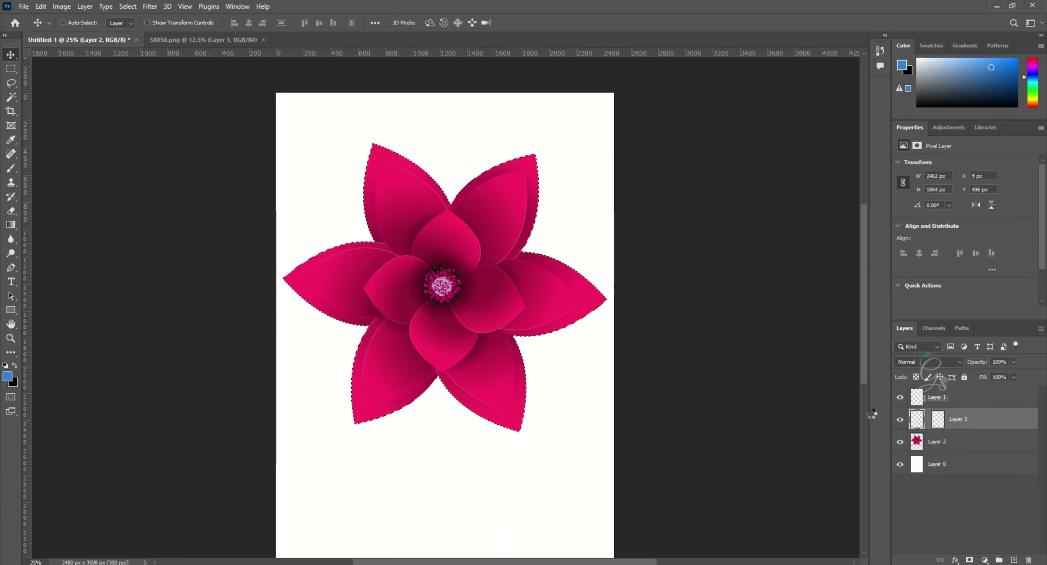
- Enlarge and reposition the masked photo so it fills nearly every petal
key("ctrl+t")
left_click_drag(469, 274, 507, 274)
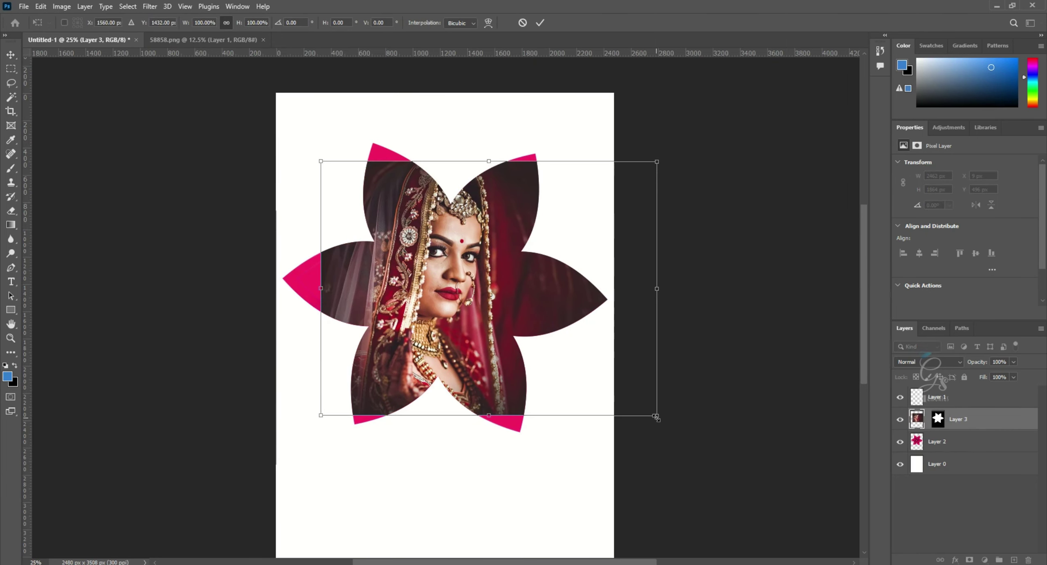
left_click_drag(659, 416, 694, 435)
left_click_drag(597, 360, 618, 375)
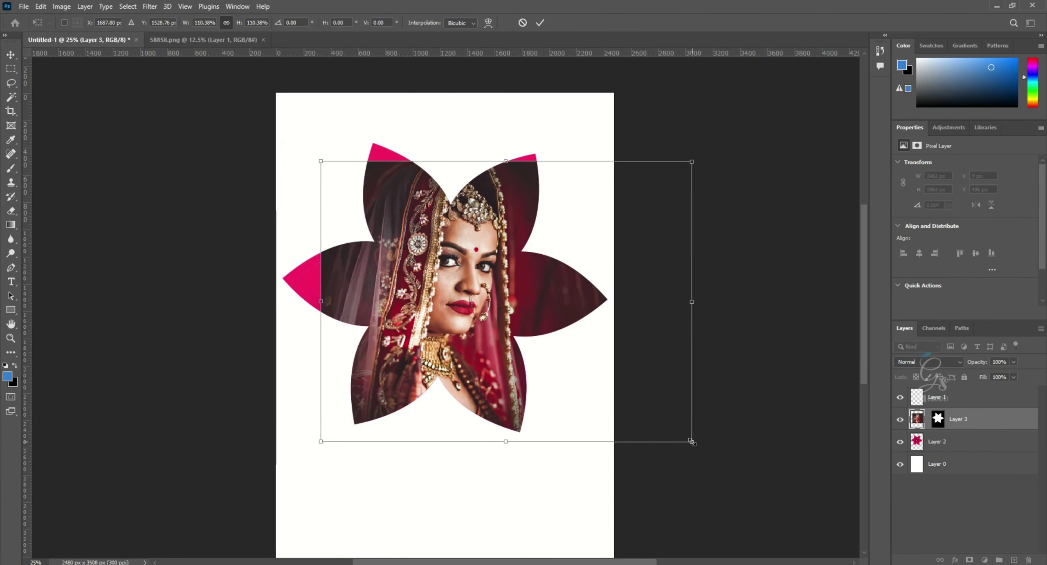
left_click_drag(691, 442, 719, 462)
left_click_drag(636, 362, 629, 371)
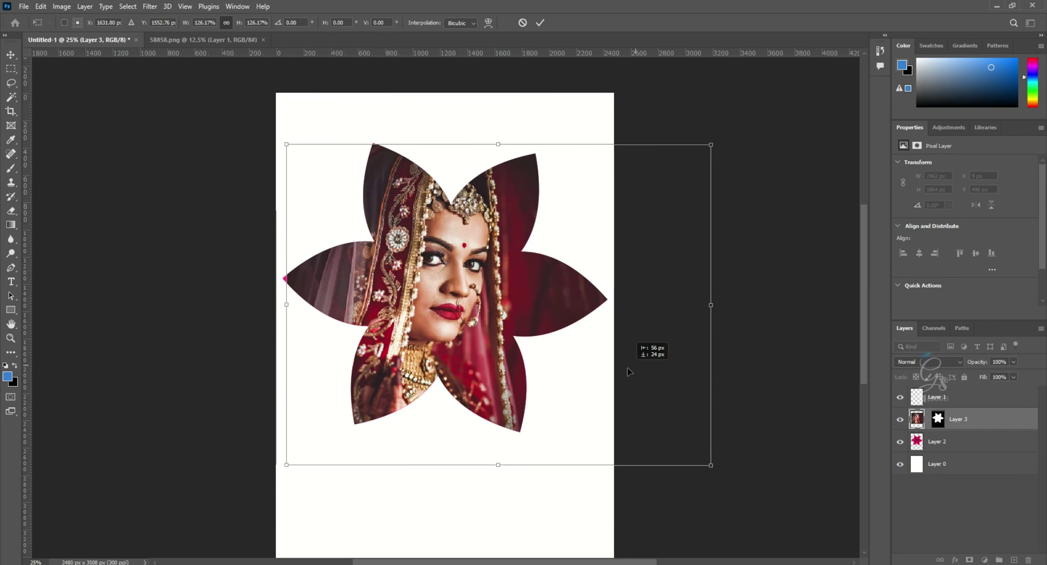
key("Return")
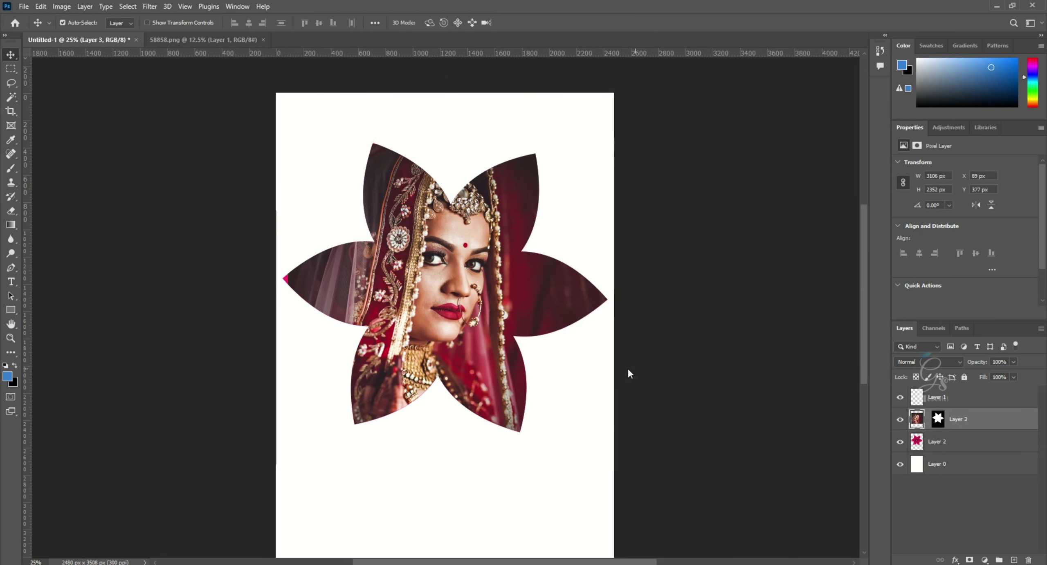
left_click(11, 211)
- Softly erase the photo from all six petal tips so the pink petals show through
mouse_move(327, 284)
left_mouse_down()
mouse_move(239, 279)
mouse_move(329, 279)
left_mouse_up()
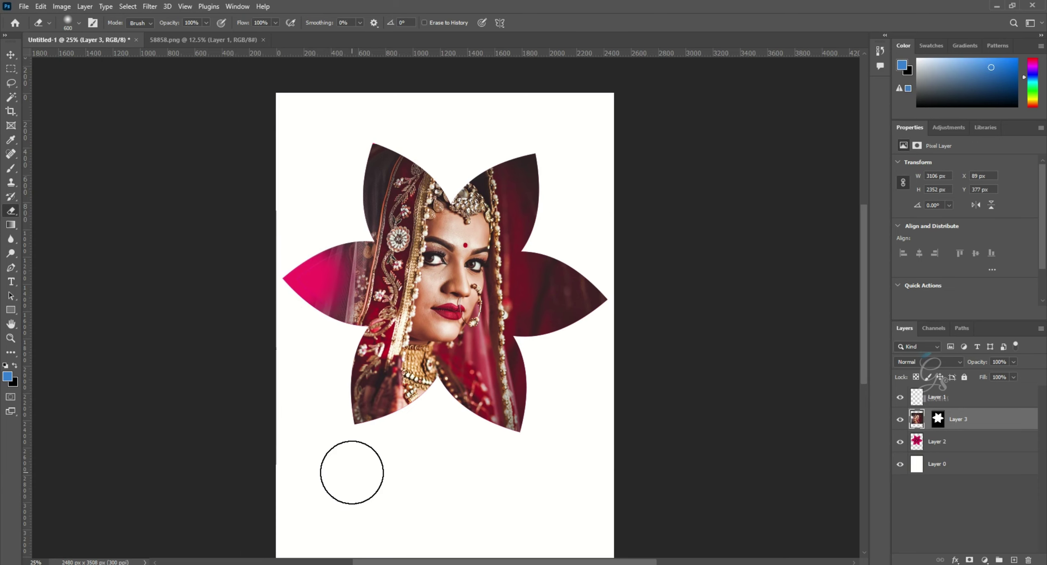
left_click_drag(352, 473, 379, 393)
left_click_drag(526, 444, 496, 390)
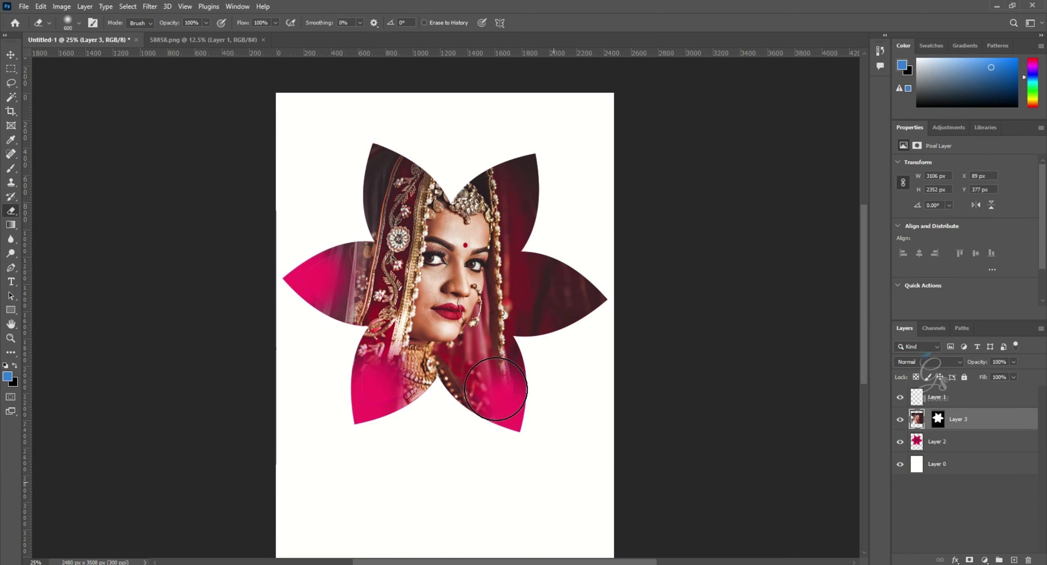
left_click_drag(654, 305, 598, 323)
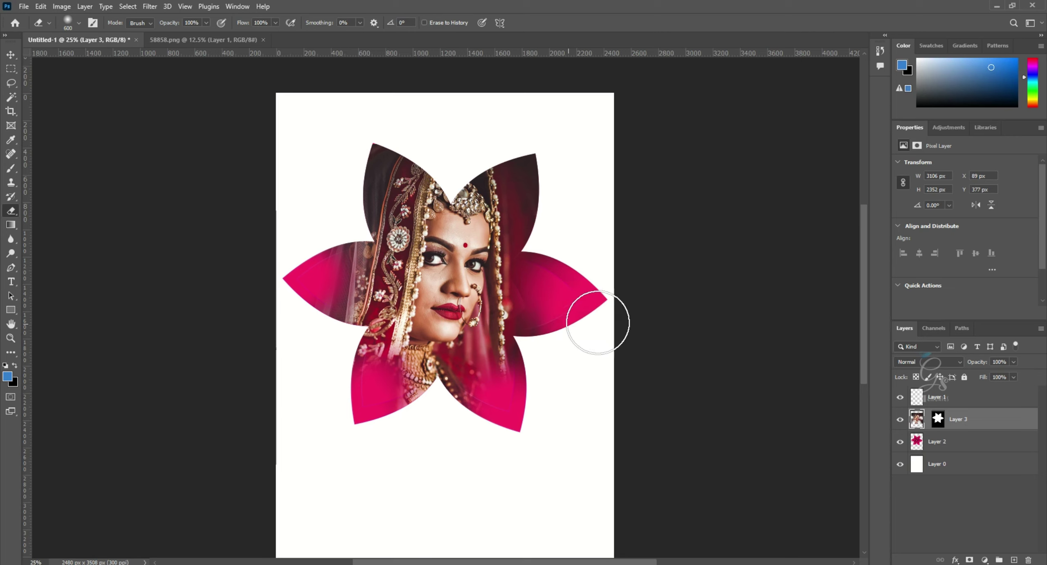
left_click_drag(552, 148, 544, 163)
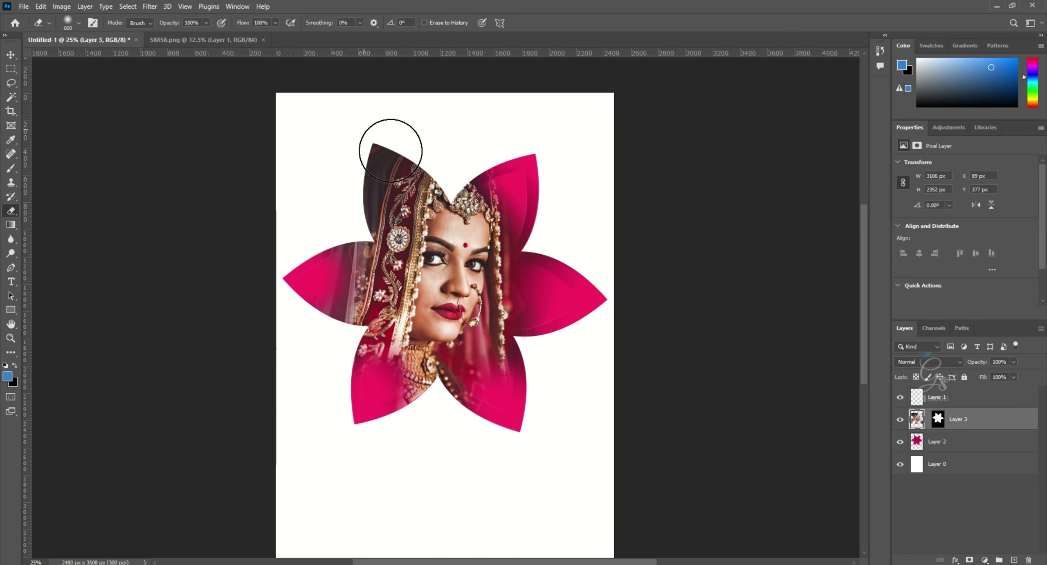
mouse_move(381, 156)
left_mouse_down()
mouse_move(367, 188)
mouse_move(422, 160)
left_mouse_up()
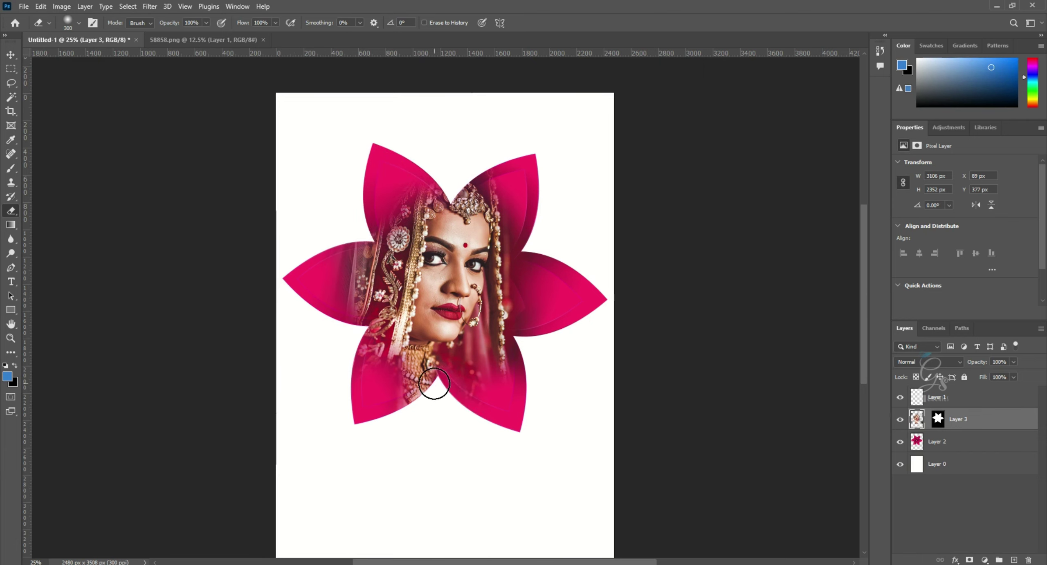
scroll(458, 303, "down", 3)
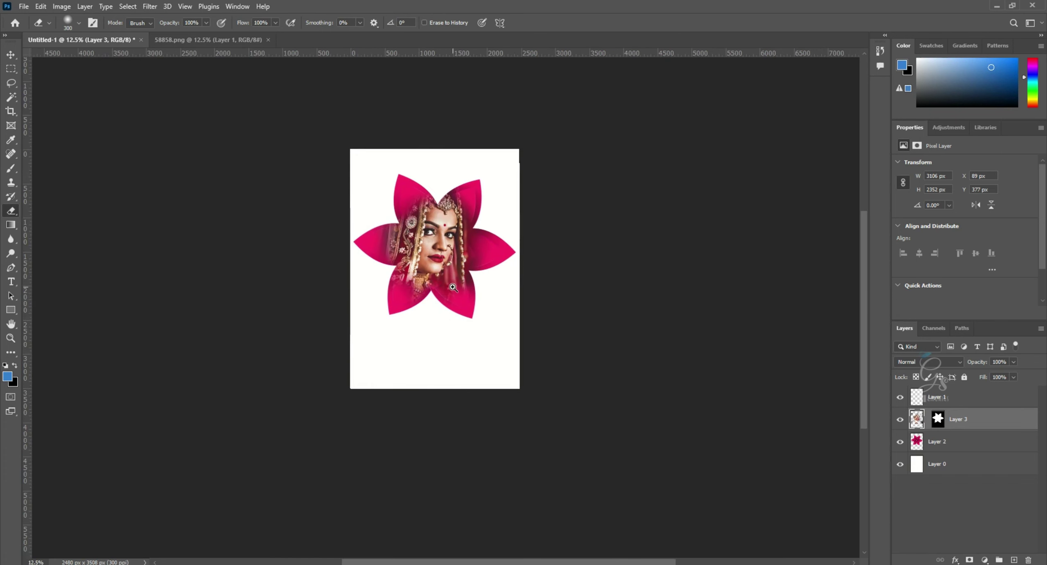
key("v")
scroll(458, 303, "up", 2)
- Give Layer 0 a grey #7a7b87 colour overlay
scroll(459, 302, "up", 1)
right_click(937, 464)
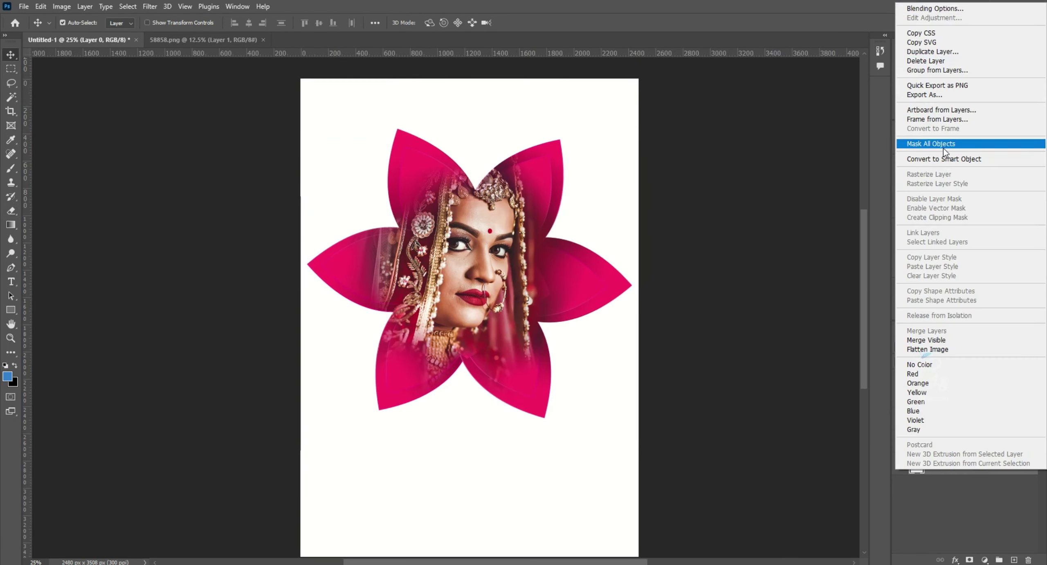
left_click(927, 6)
left_click(568, 324)
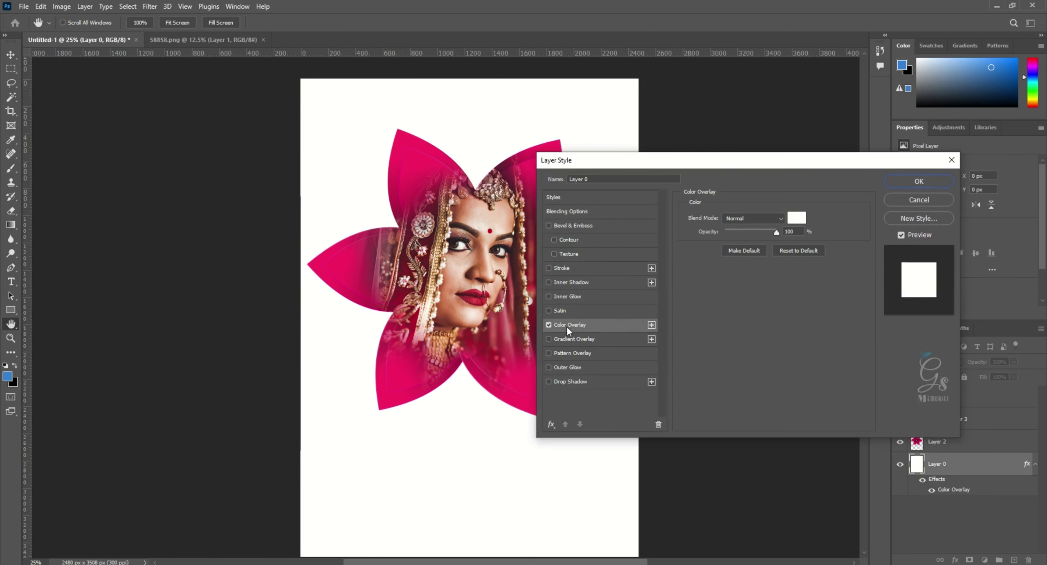
left_click(797, 218)
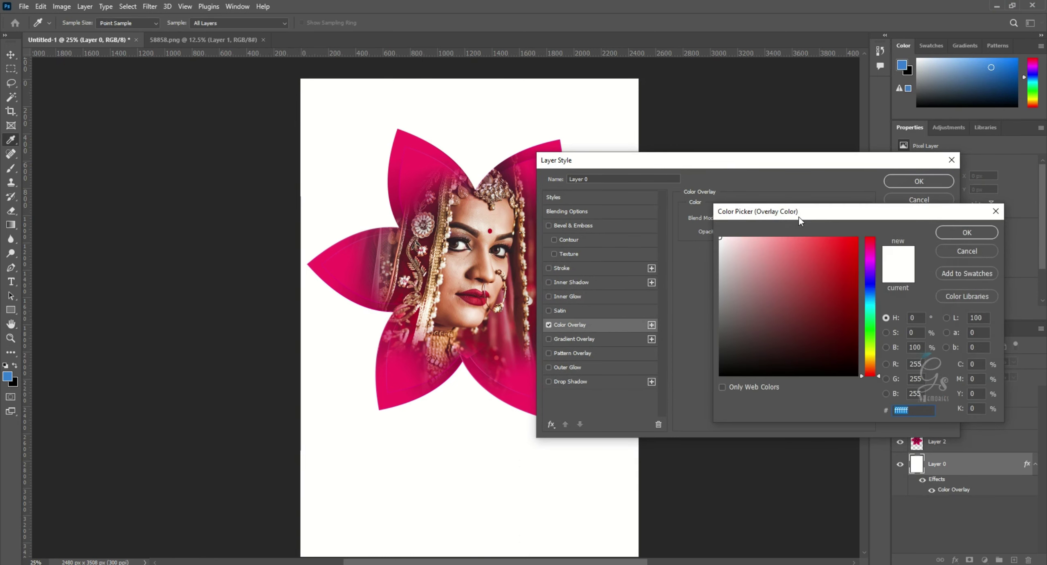
left_click_drag(873, 302, 871, 284)
left_click(744, 302)
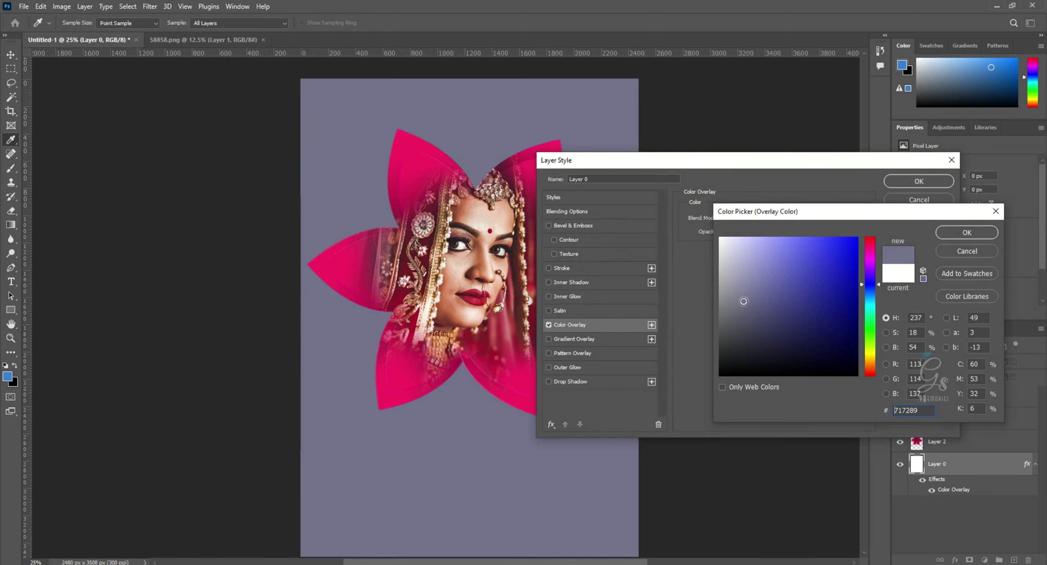
left_click_drag(730, 301, 723, 302)
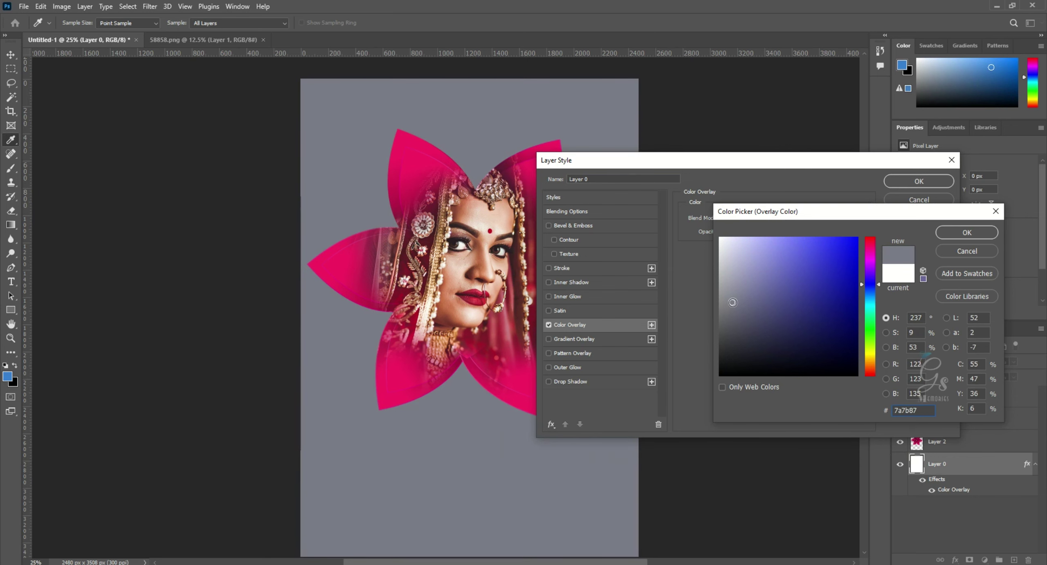
key("Return")
key("Return")
key("v")
- Add a white stroke outline to the pink flower layer
scroll(561, 304, "down", 1)
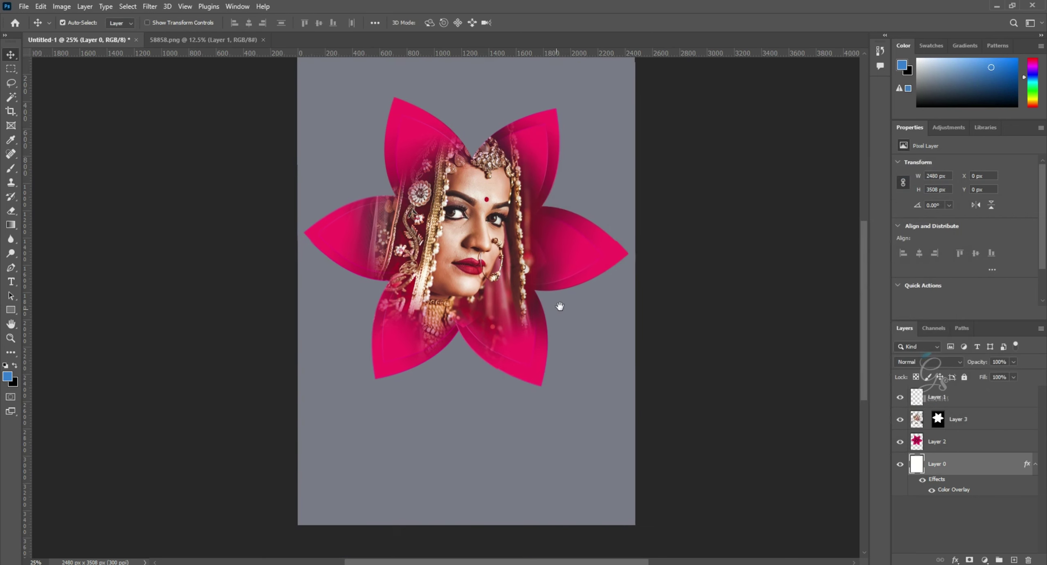
left_click(937, 442)
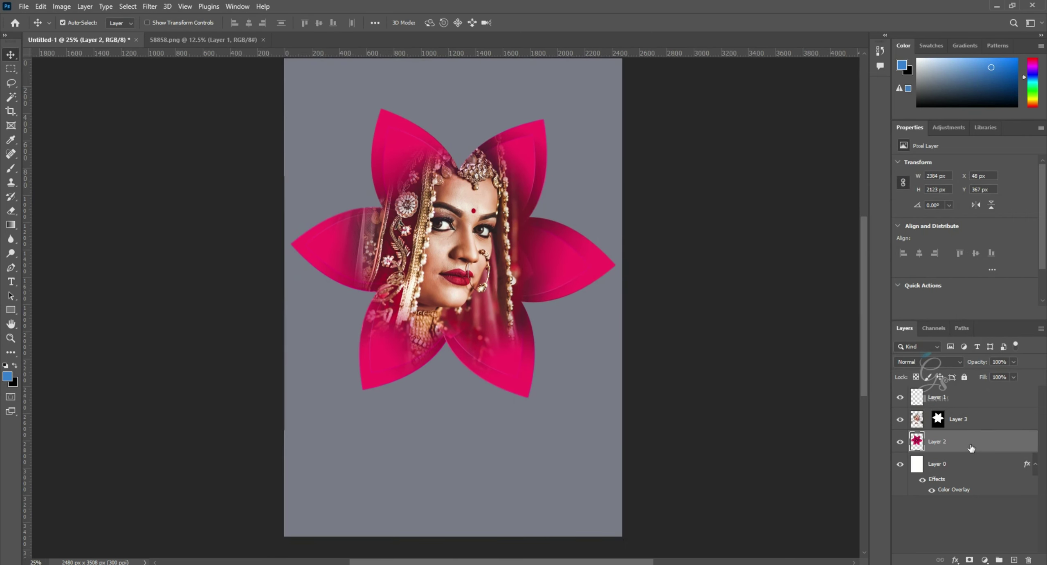
right_click(968, 442)
left_click(893, 107)
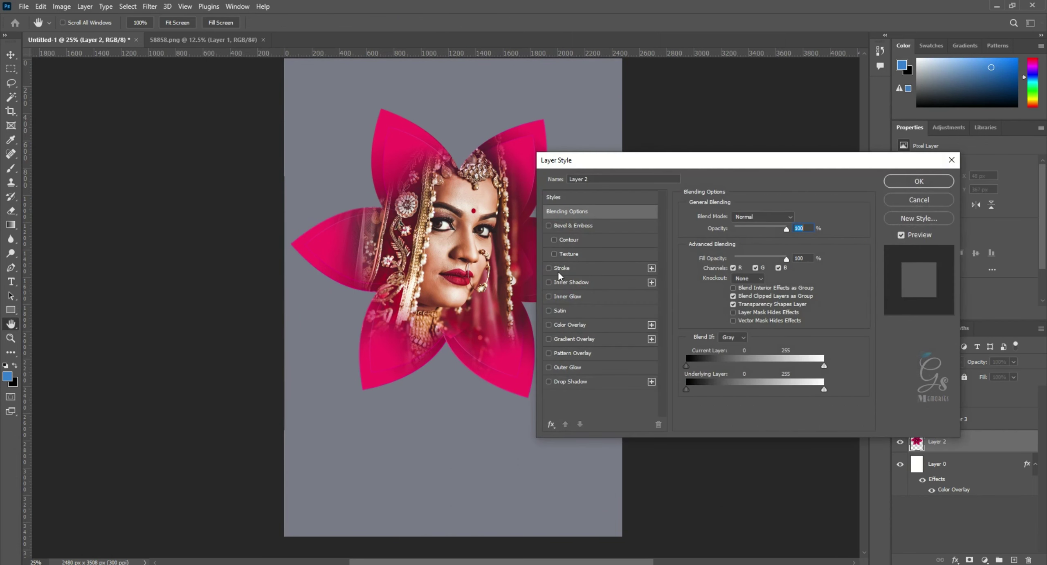
left_click(560, 269)
left_click(716, 292)
left_click(739, 244)
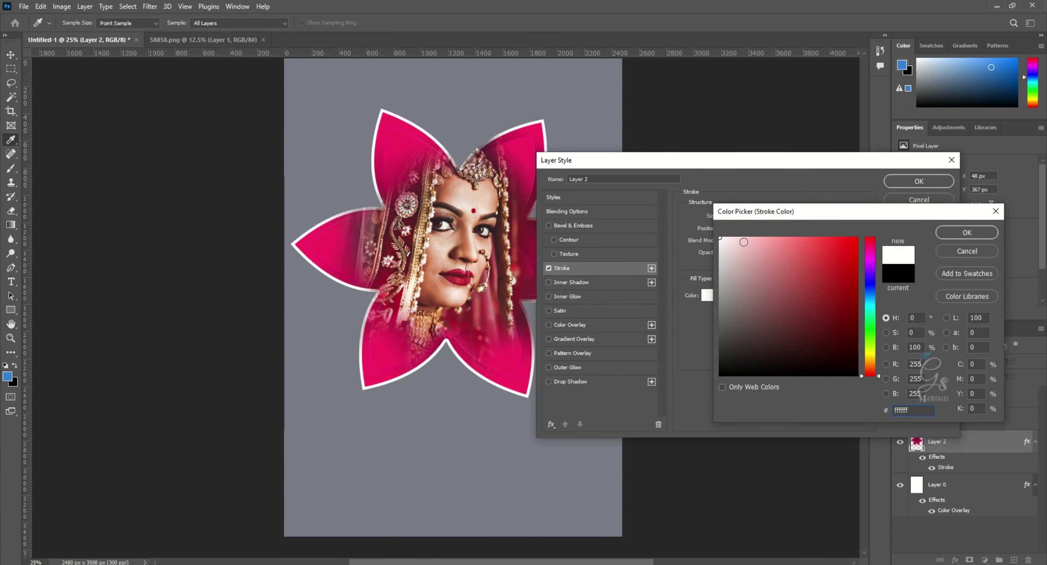
key("Return")
key("Return")
scroll(472, 286, "down", 2)
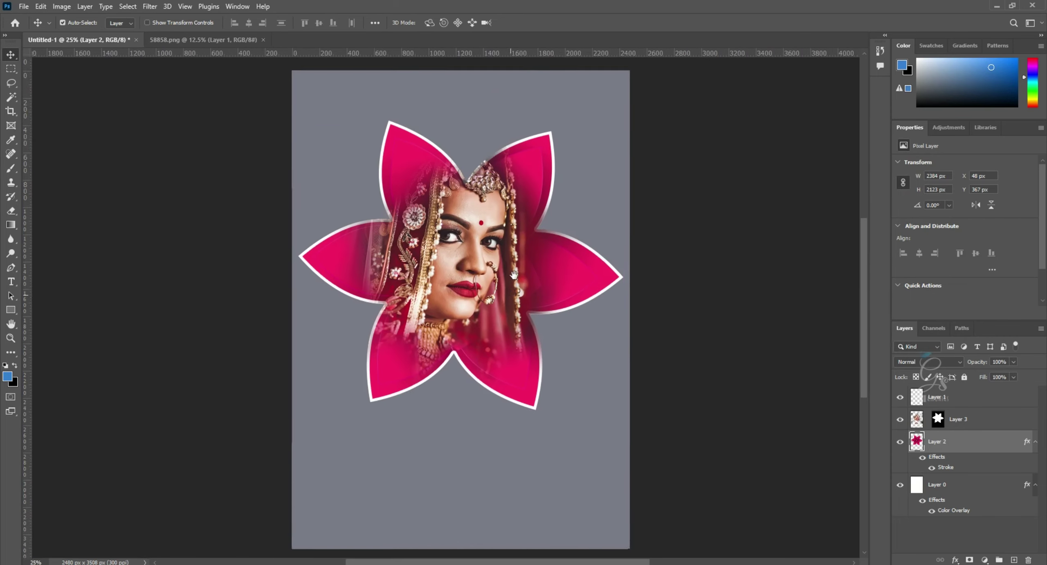
scroll(492, 382, "up", 2)
- Add the text 'Bride' below the flower in the Shogeking Oniki script font
key("t")
left_click(435, 422)
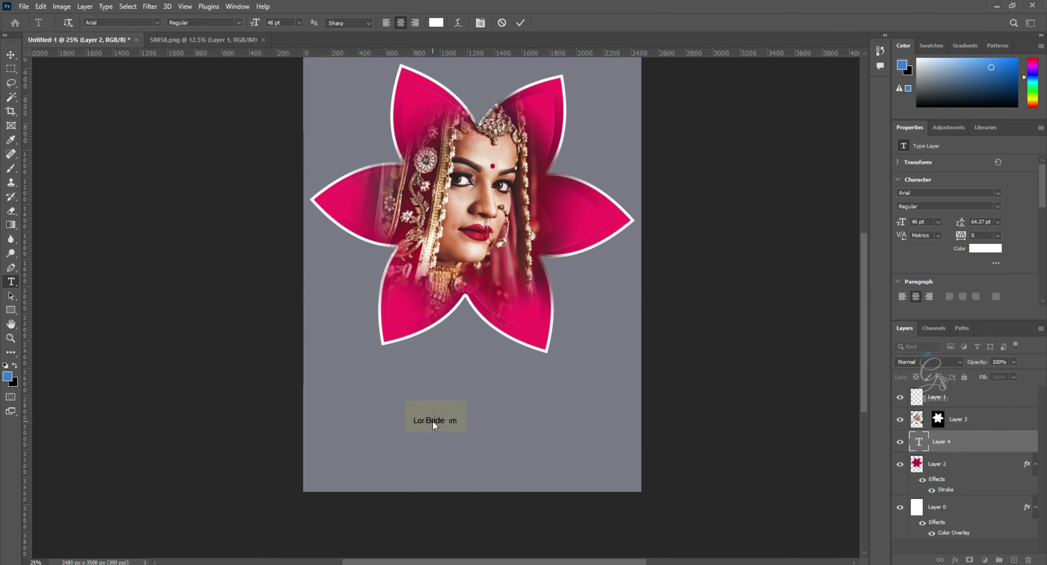
key("ctrl+shift+period")
key("ctrl+shift+period")
key("ctrl+shift+period")
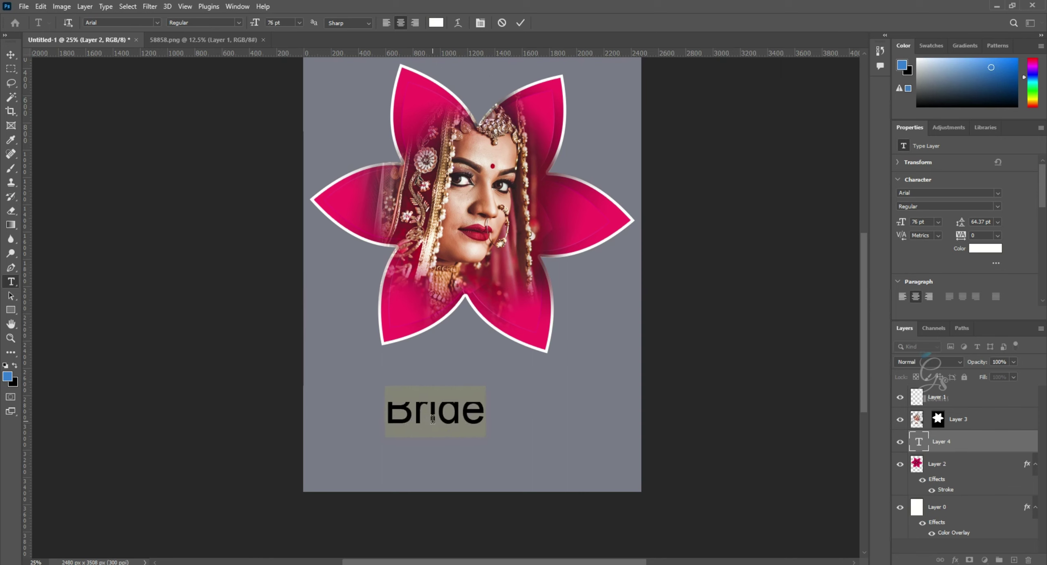
left_click(157, 23)
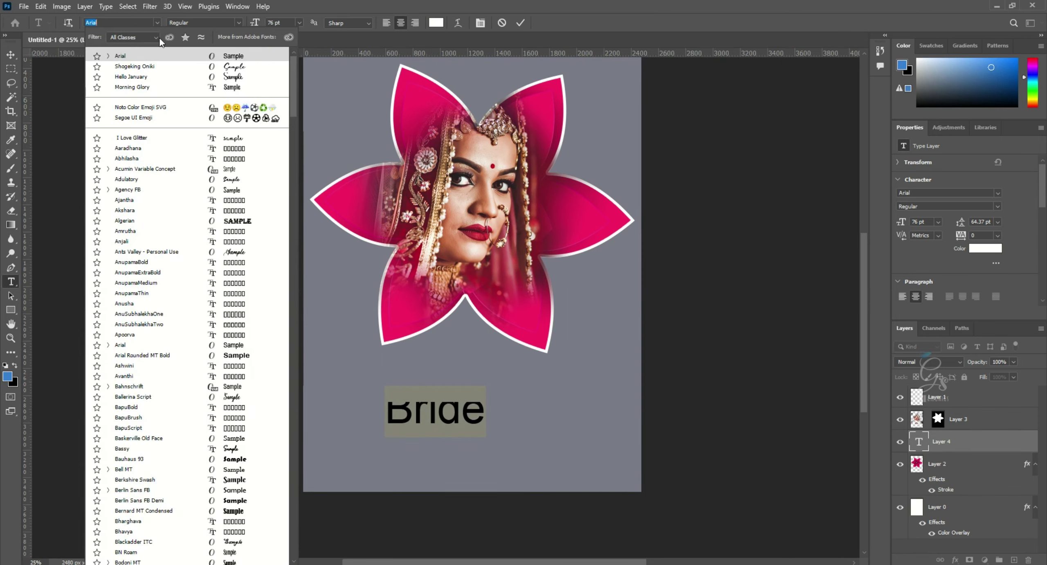
left_click(233, 66)
left_click(11, 54)
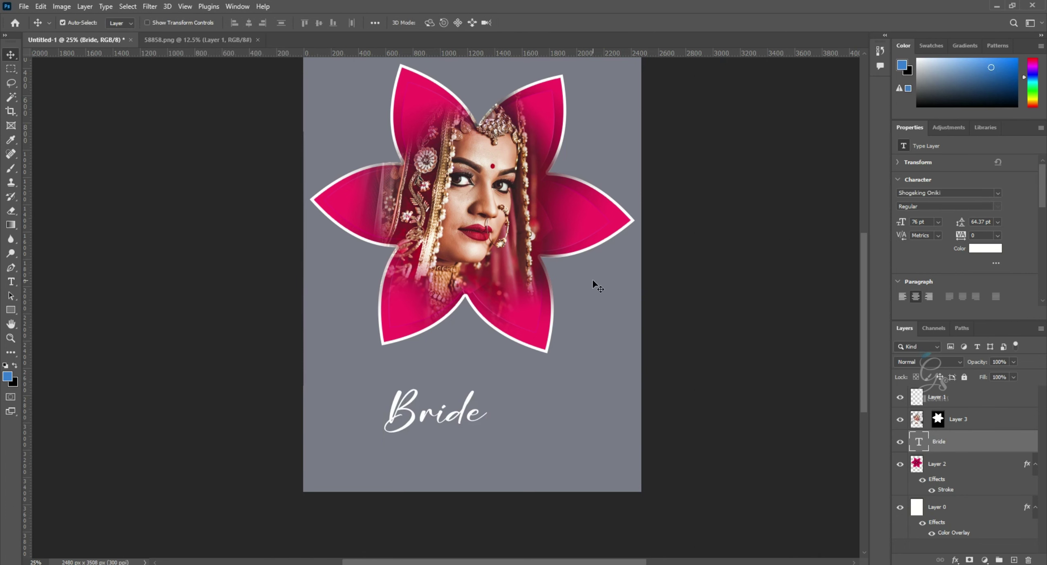
- Move the Bride title up beneath the flower and scale it larger
scroll(479, 268, "up", 1)
left_click_drag(387, 376, 441, 333)
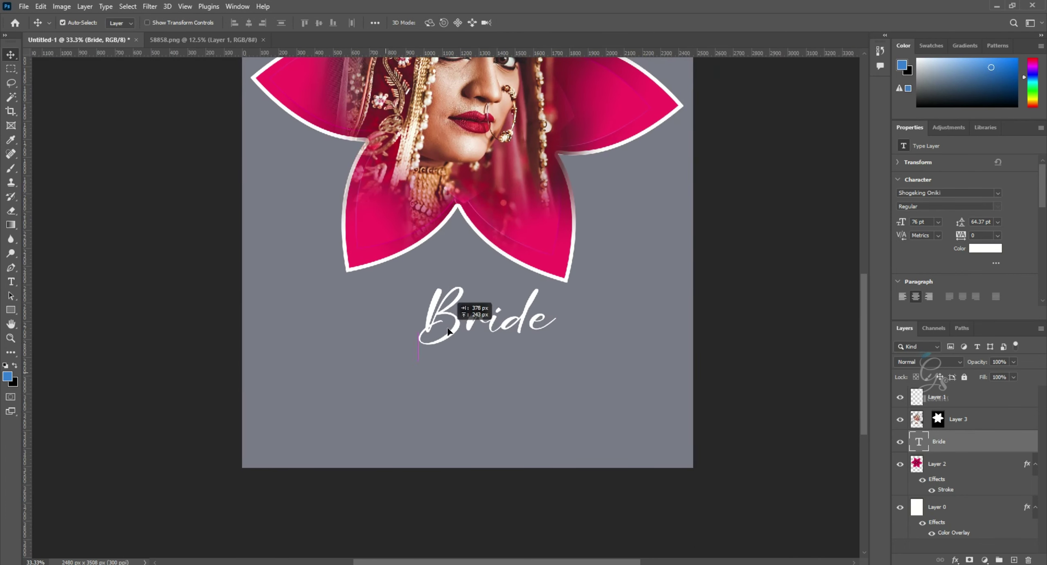
key("ctrl+t")
left_click_drag(547, 364, 554, 383)
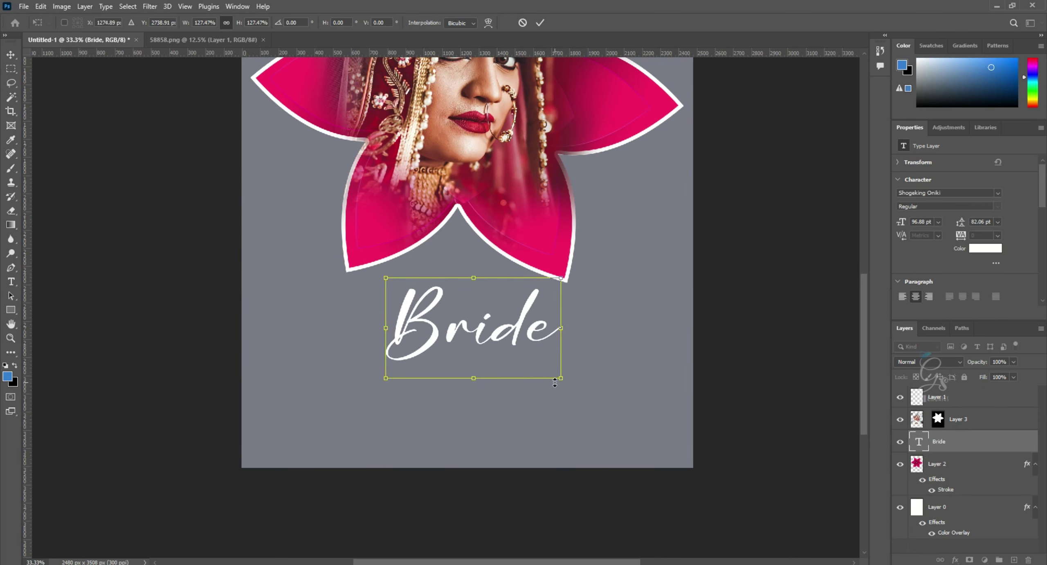
key("Return")
key("ctrl+minus")
key("ctrl+plus")
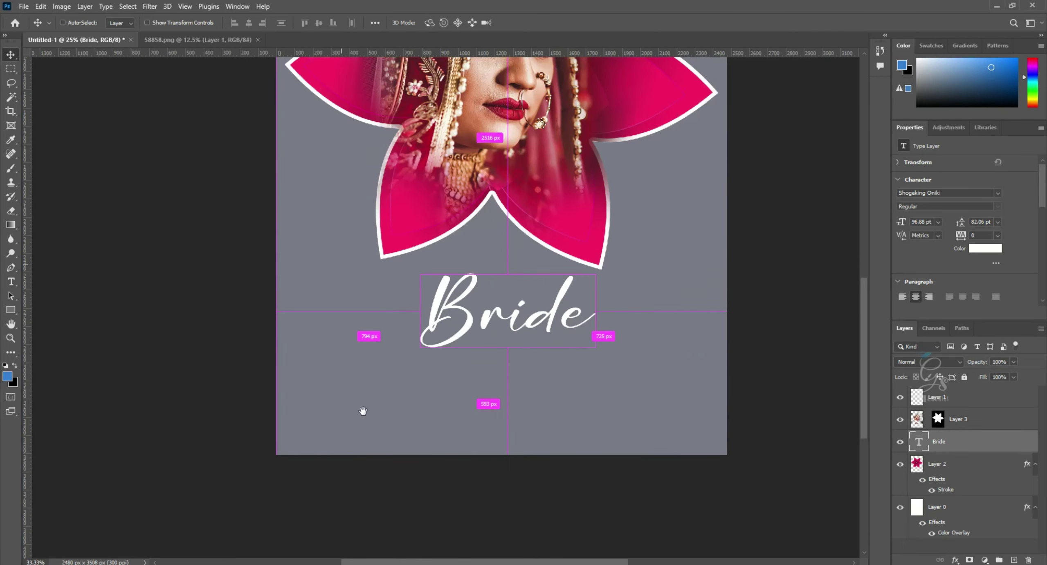
key("ctrl+plus")
- Copy a small square from Layer 0 onto its own layer and duplicate it
left_click(957, 508)
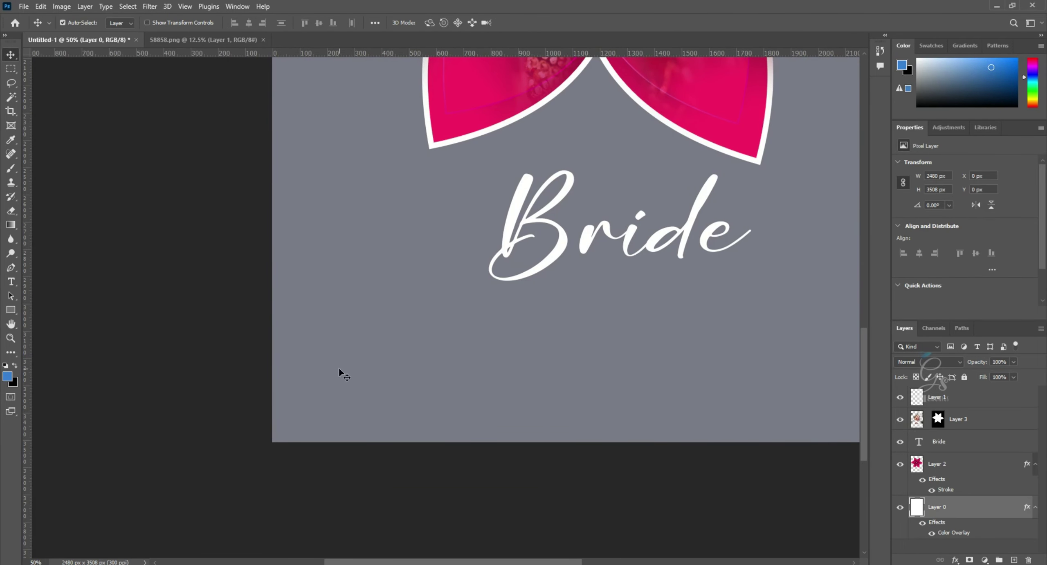
left_click(9, 69)
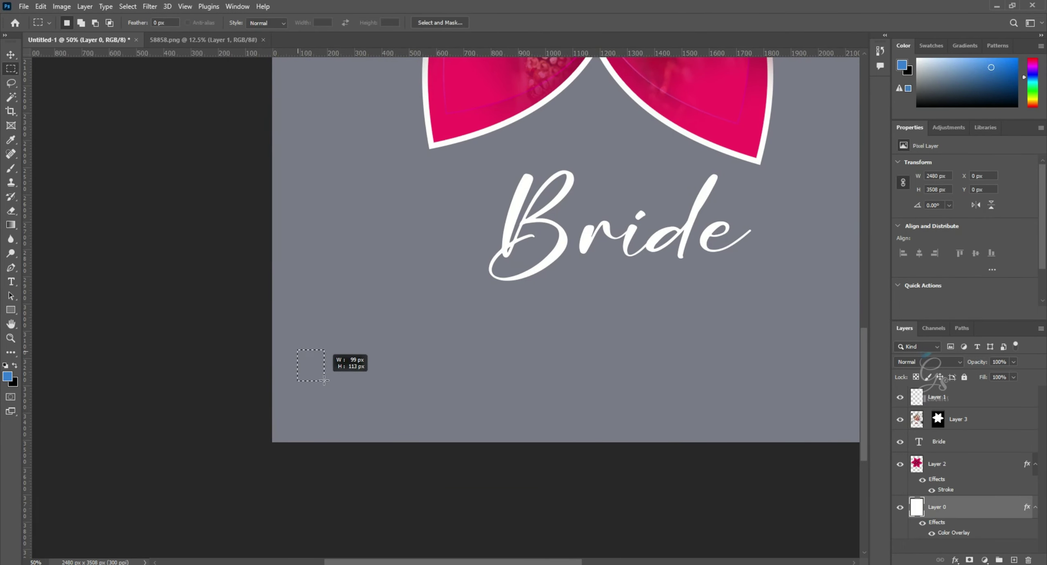
left_click_drag(324, 380, 325, 381)
key("ctrl+j")
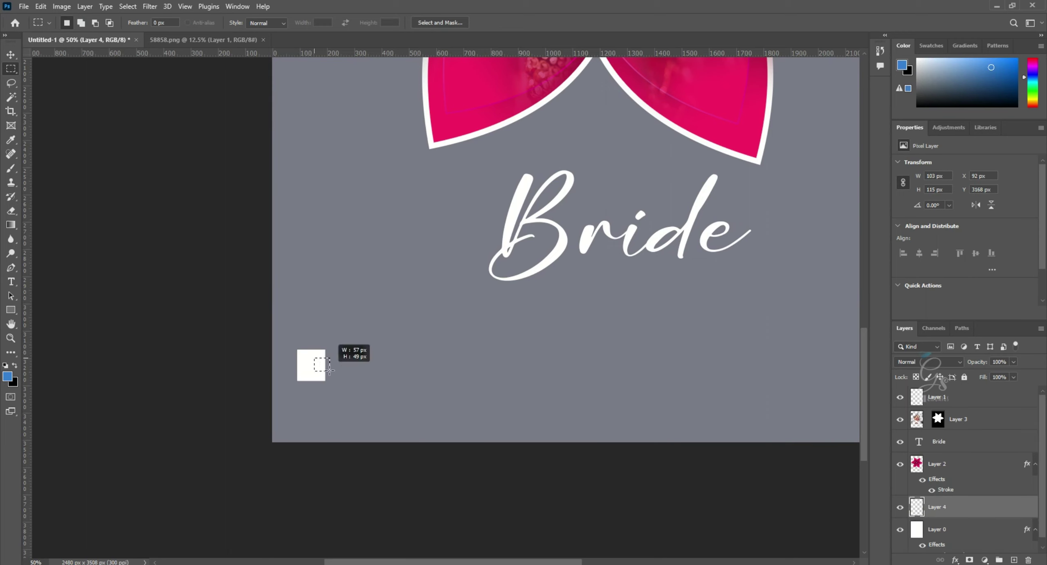
key("ctrl+j")
- Give the square copy a black colour overlay and nudge it beside the white square
key("v")
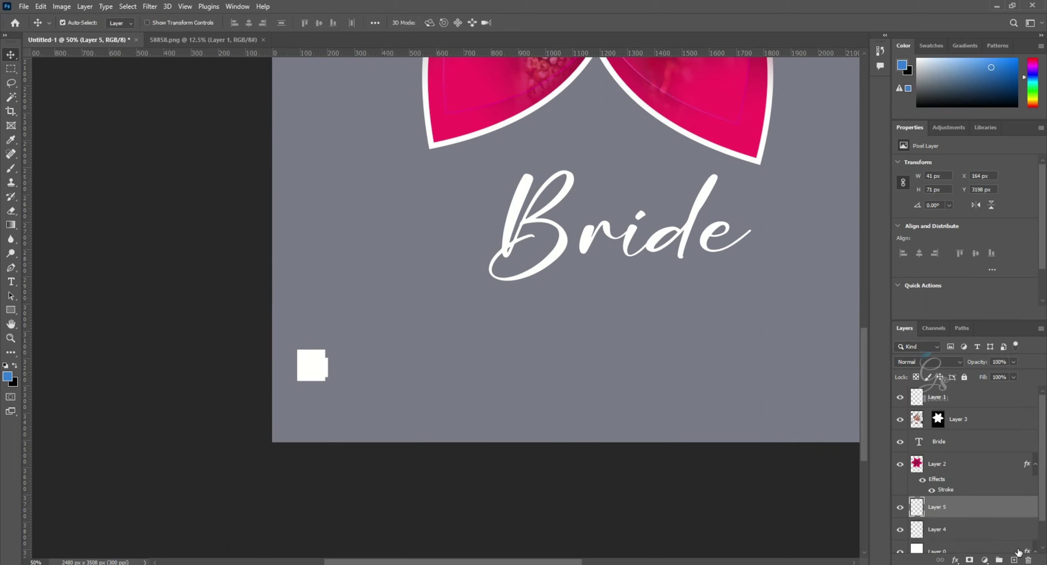
right_click(959, 508)
left_click(932, 43)
left_click(572, 324)
left_click(797, 218)
left_click(704, 379)
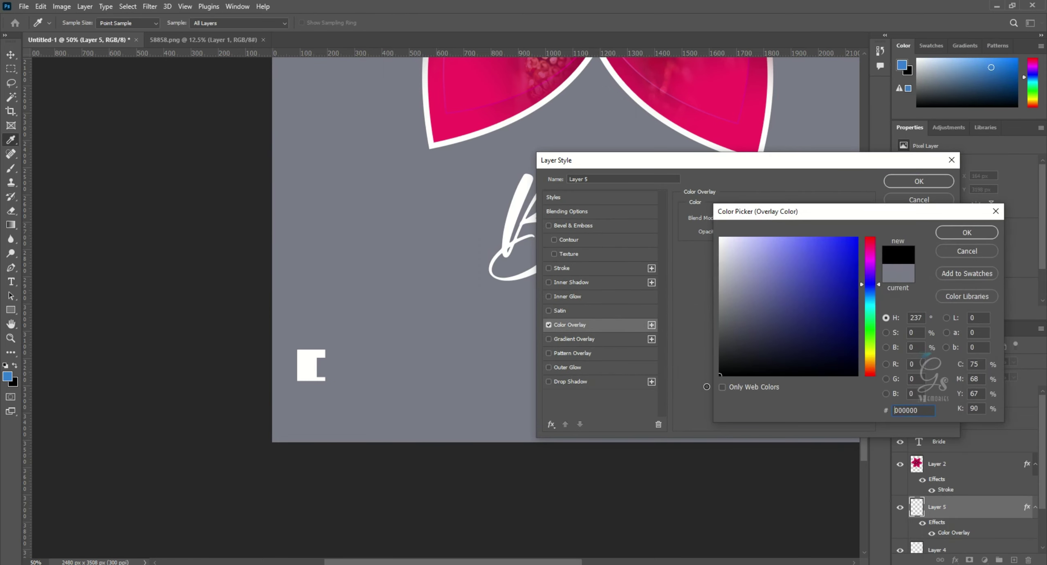
key("Return")
key("Return")
scroll(319, 362, "up", 1)
left_click_drag(325, 368, 325, 365)
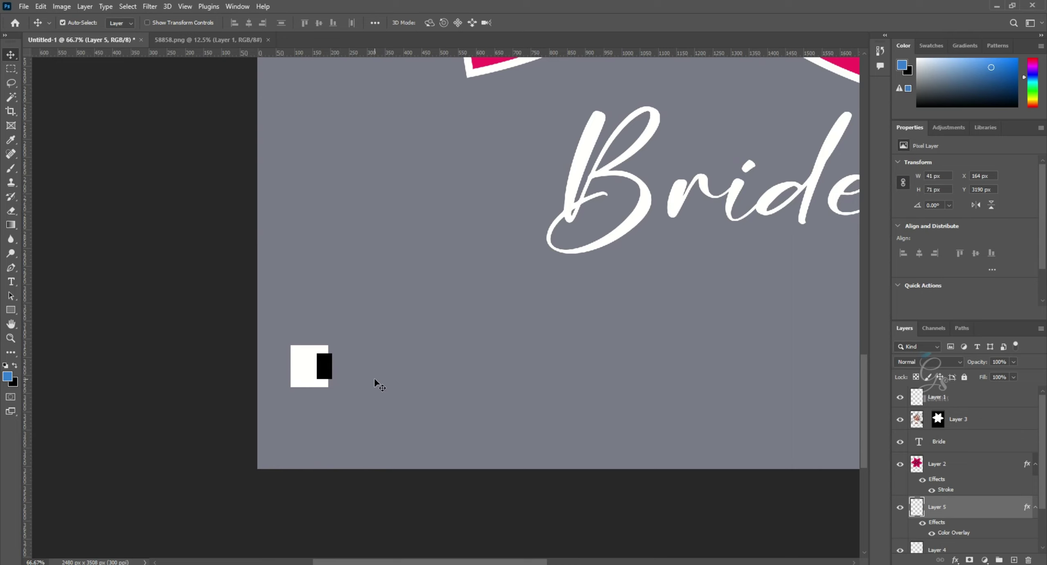
- Type the quote 'In her eyes, a future filled with love and laughter.' beside the bullet
key("t")
left_click(378, 370)
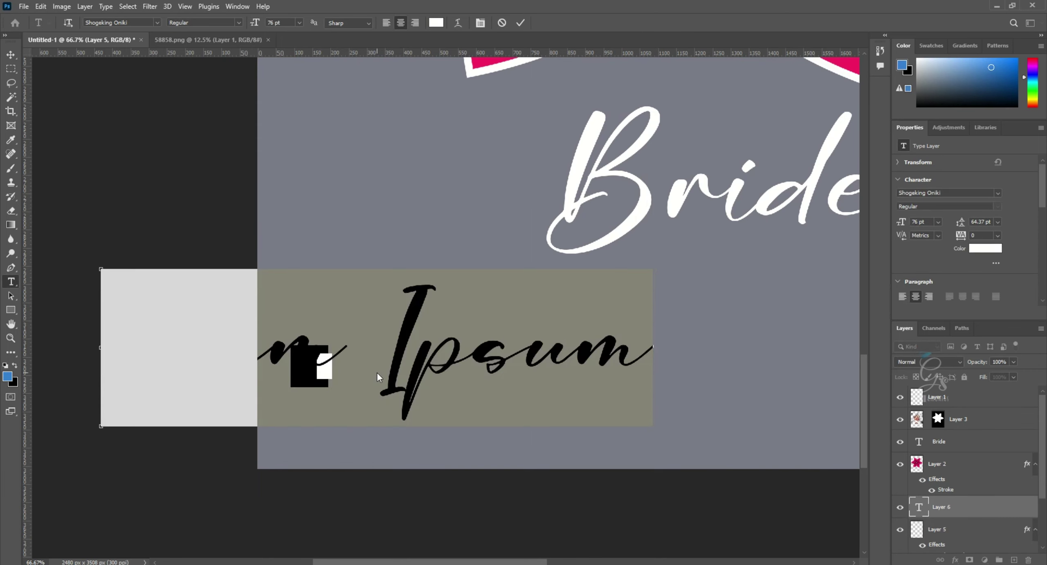
key("ctrl+shift+comma")
key("ctrl+shift+comma")
key("ctrl+shift+comma")
key("ctrl+shift+comma")
key("ctrl+shift+comma")
key("ctrl+shift+comma")
key("ctrl+shift+comma")
key("ctrl+shift+comma")
key("ctrl+shift+comma")
key("ctrl+shift+comma")
key("ctrl+shift+comma")
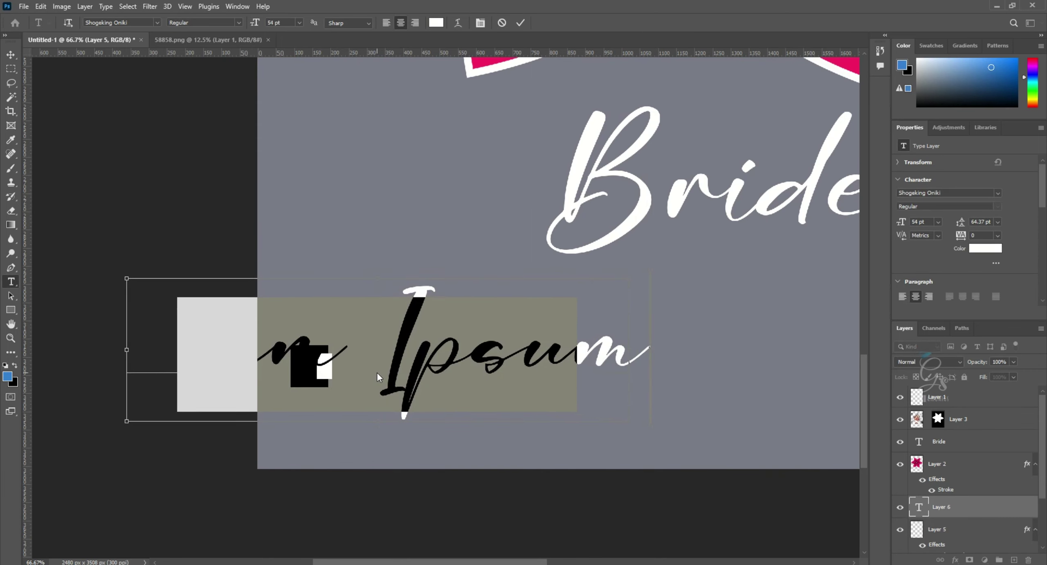
key("ctrl+shift+comma")
key("ctrl+shift+comma")
key("ctrl+shift+comma")
key("ctrl+shift+comma")
key("ctrl+shift+comma")
key("ctrl+shift+comma")
key("ctrl+shift+comma")
key("ctrl+shift+comma")
key("ctrl+shift+comma")
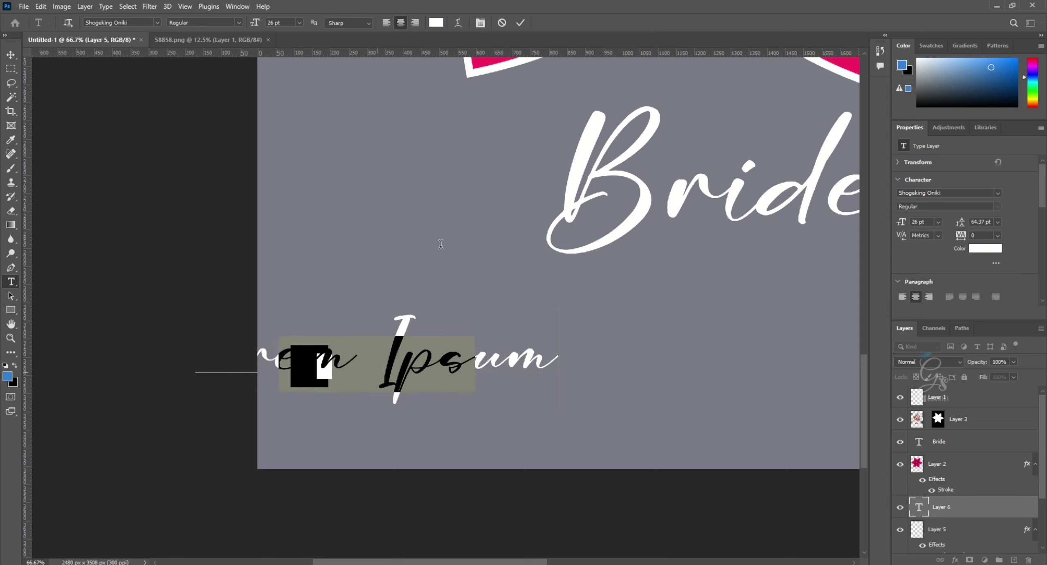
left_click_drag(426, 268, 551, 260)
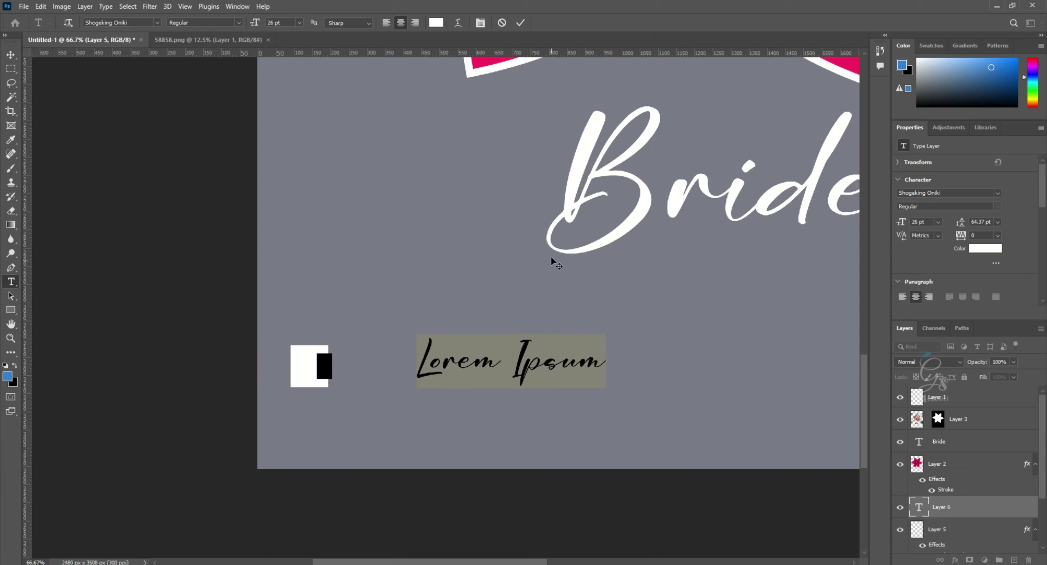
type("\"I")
type(" her")
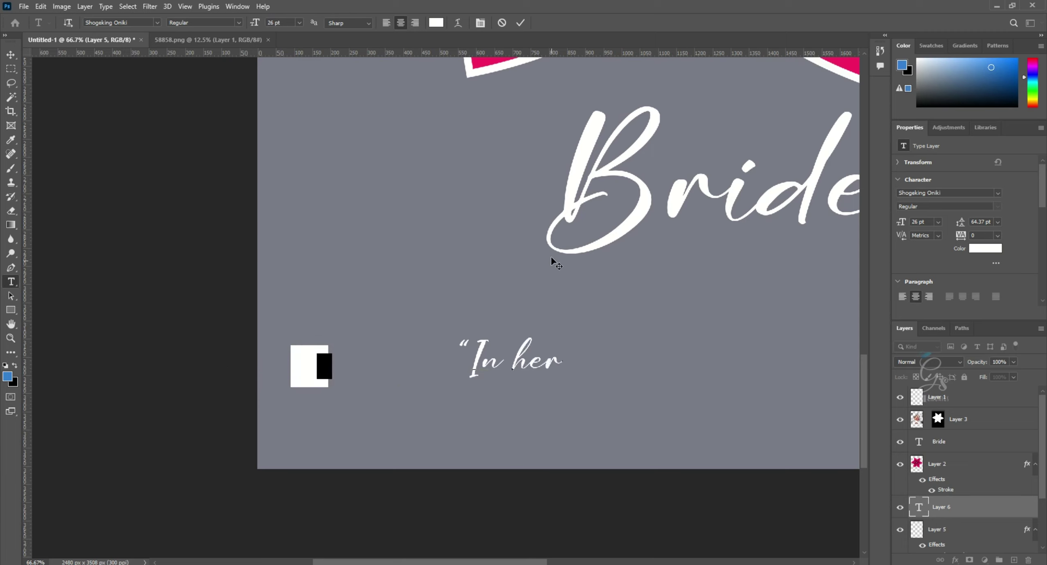
type(" eyes, a future fill")
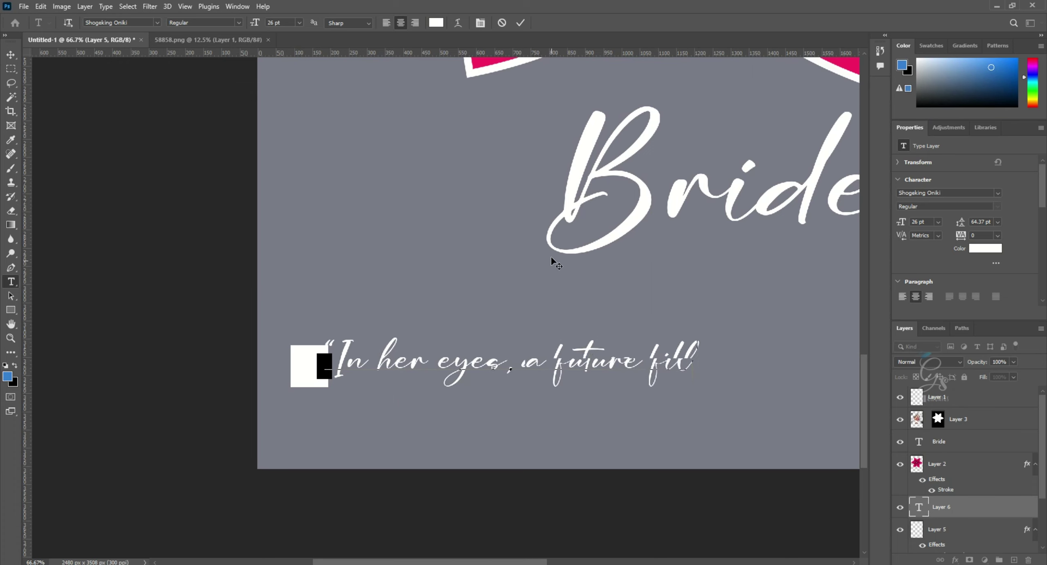
type("ed with love nd al")
key("BackSpace")
key("BackSpace")
key("BackSpace")
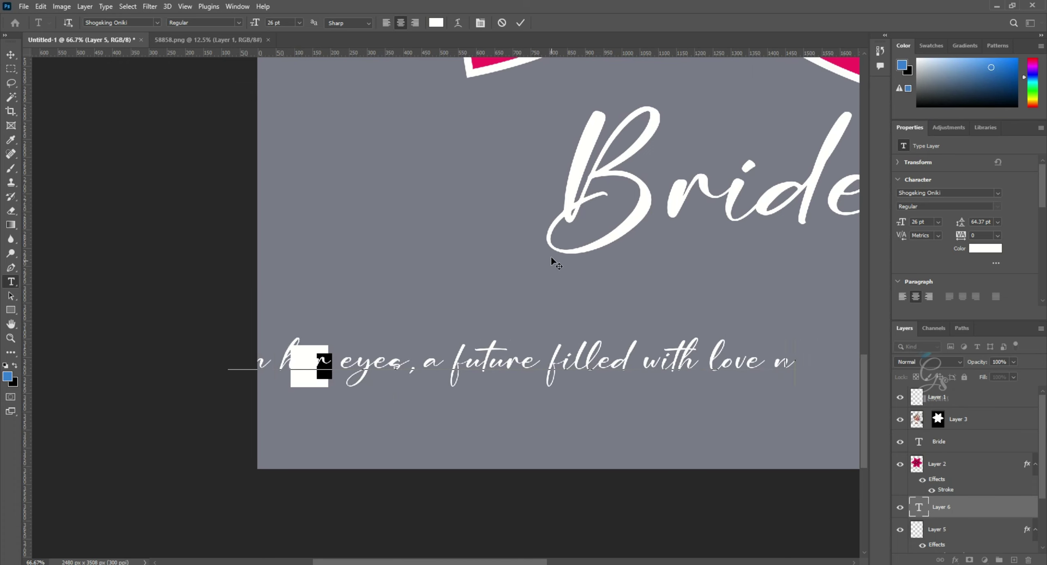
key("BackSpace")
key("BackSpace")
type("and l")
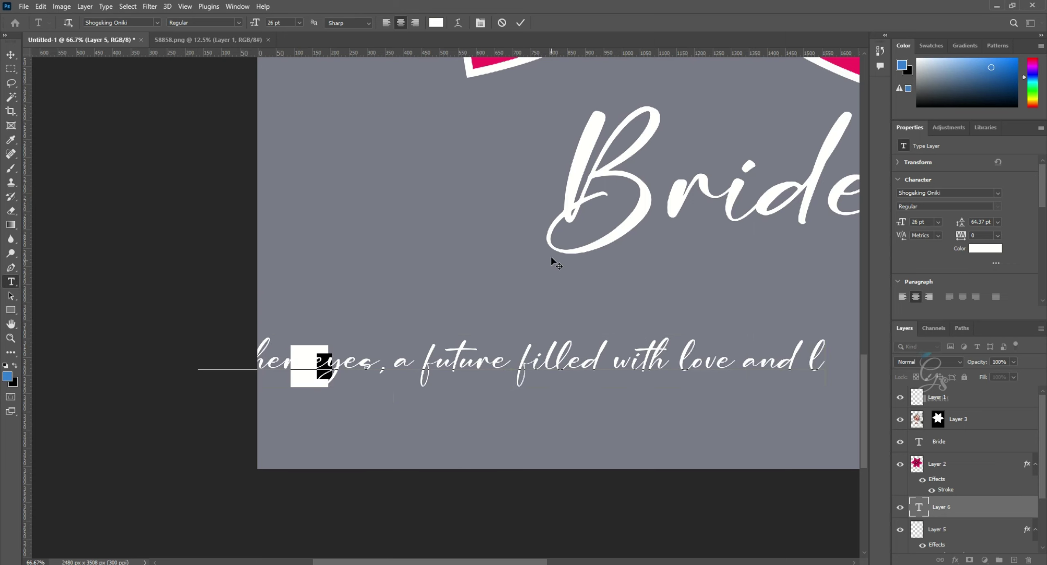
type(" aughter")
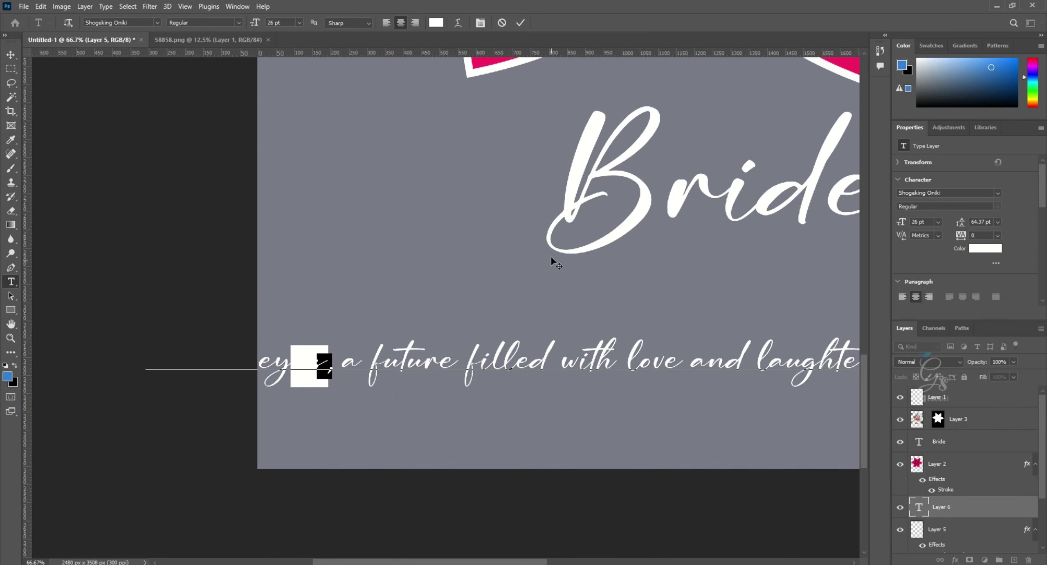
- Set the quote to Arial 12 pt and align it next to the square bullet
key("ctrl+a")
left_click(157, 22)
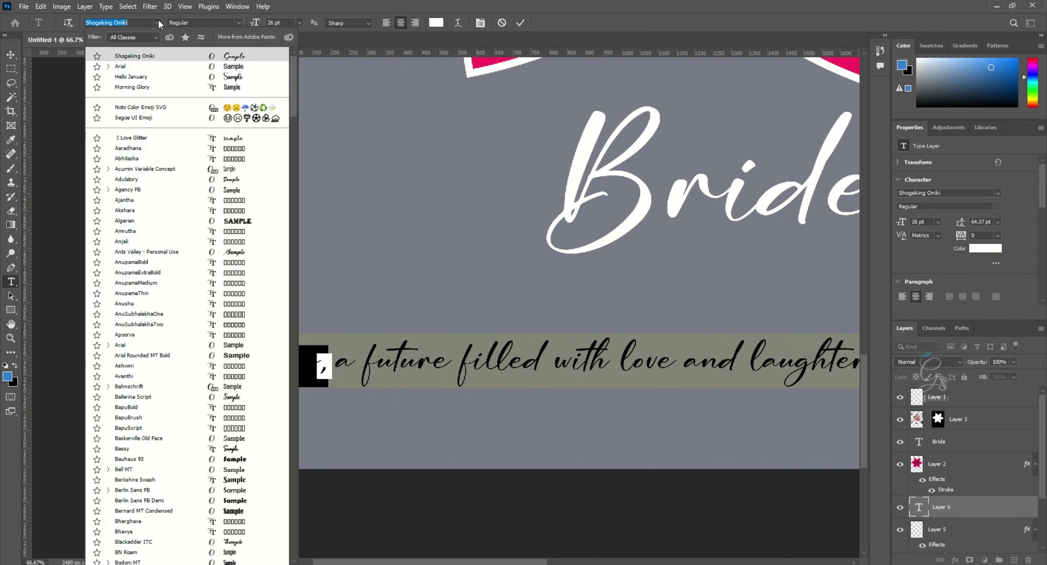
left_click(151, 66)
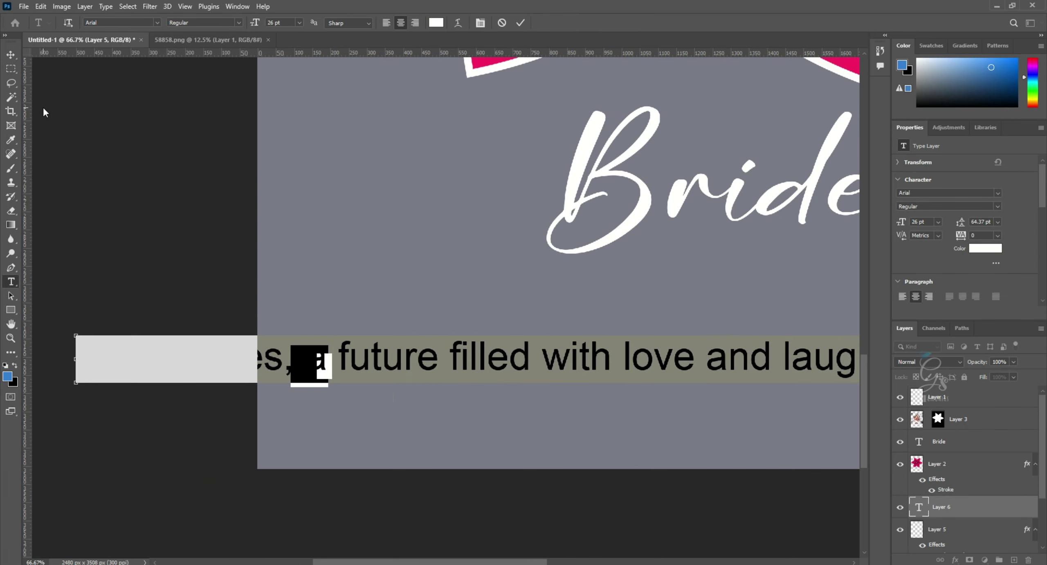
key("ctrl+shift+comma")
key("ctrl+shift+comma")
key("ctrl+shift+comma")
key("ctrl+shift+comma")
key("ctrl+shift+comma")
key("ctrl+shift+comma")
key("ctrl+shift+comma")
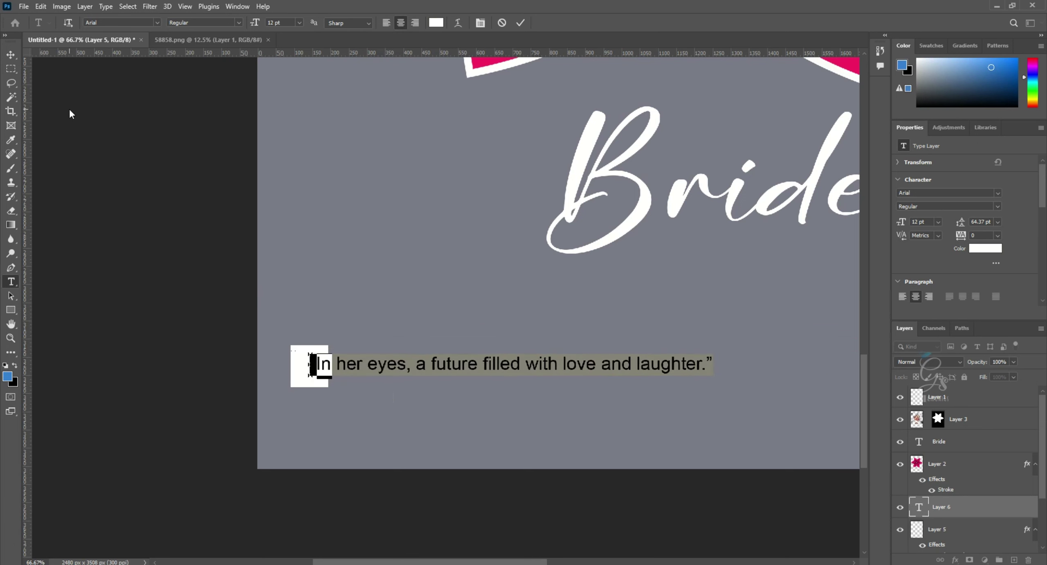
mouse_move(496, 366)
left_mouse_down()
mouse_move(543, 367)
mouse_move(529, 367)
left_mouse_up()
- Duplicate the square bullet below the first and flip the copy horizontally
key("Return")
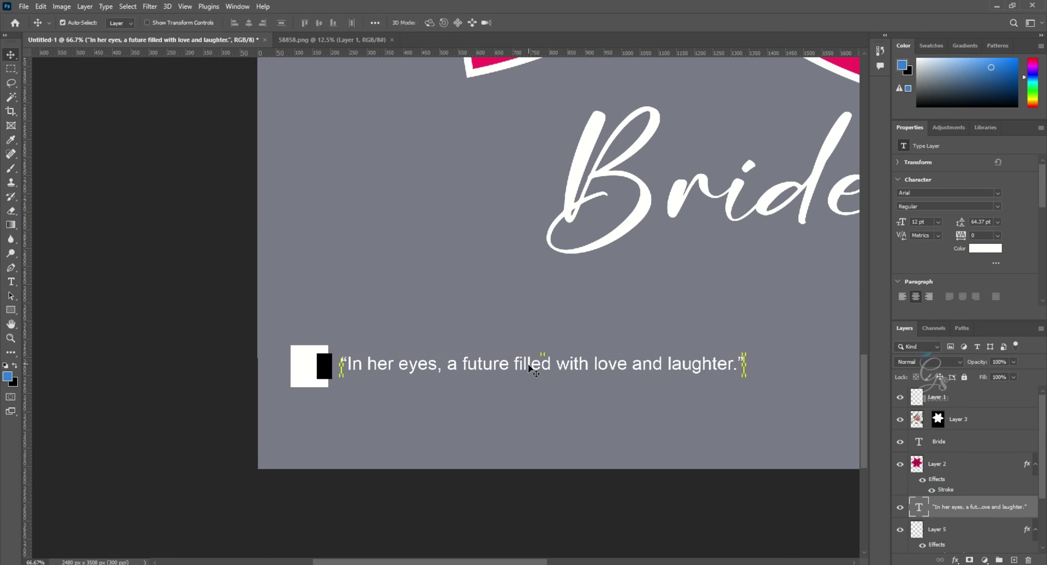
scroll(532, 370, "down", 2)
right_click(299, 297)
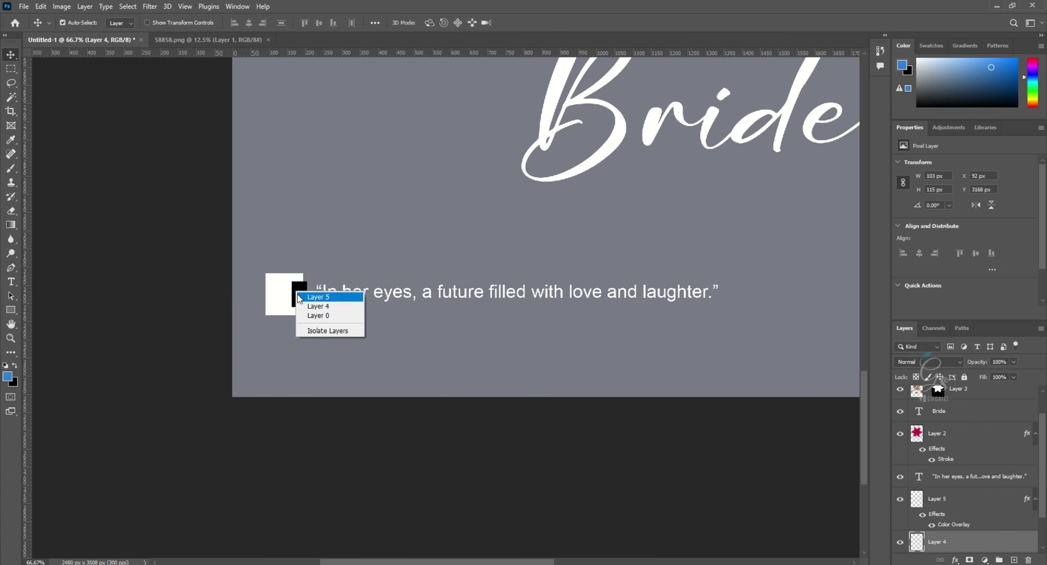
left_click(299, 297)
mouse_move(280, 301)
left_mouse_down()
mouse_move(280, 355)
mouse_move(300, 363)
mouse_move(291, 343)
left_mouse_up()
key("ctrl+t")
right_click(280, 355)
left_click(310, 335)
key("Return")
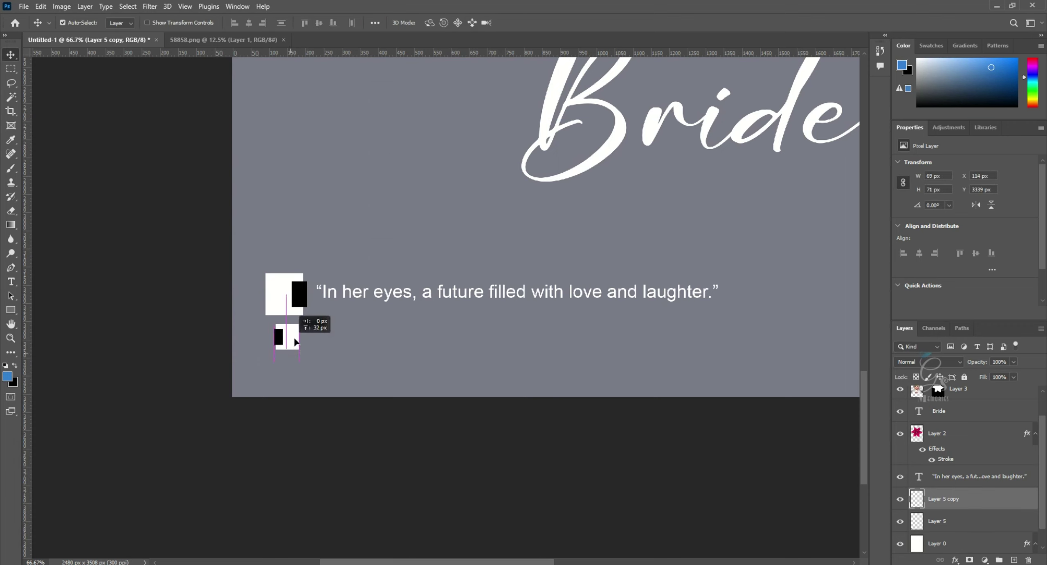
- Duplicate the quote line below and retype it as 'A bride's smile reflects the promise of a lifetime.'
left_click_drag(347, 292, 348, 334)
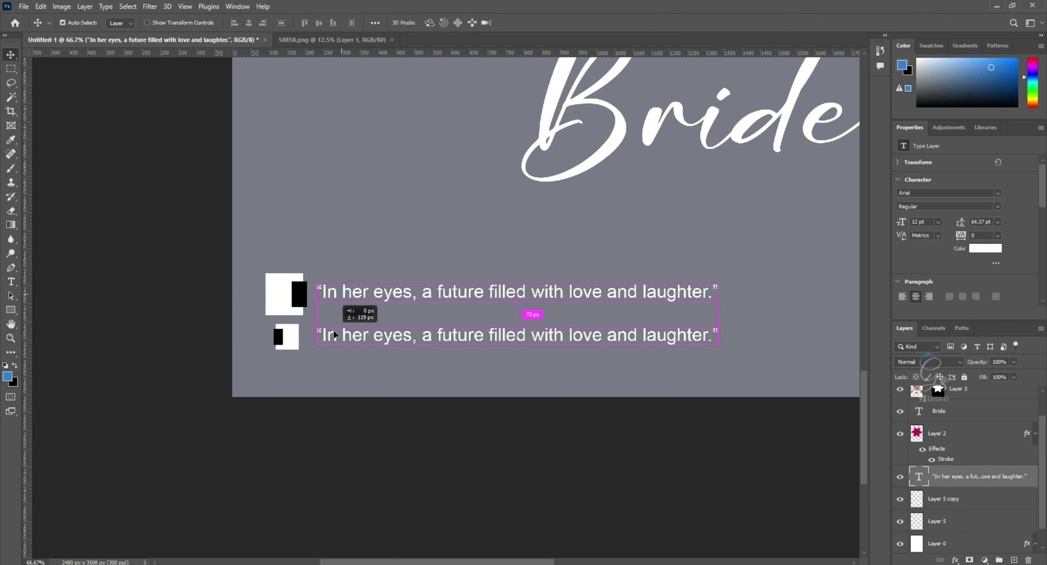
double_click(472, 339)
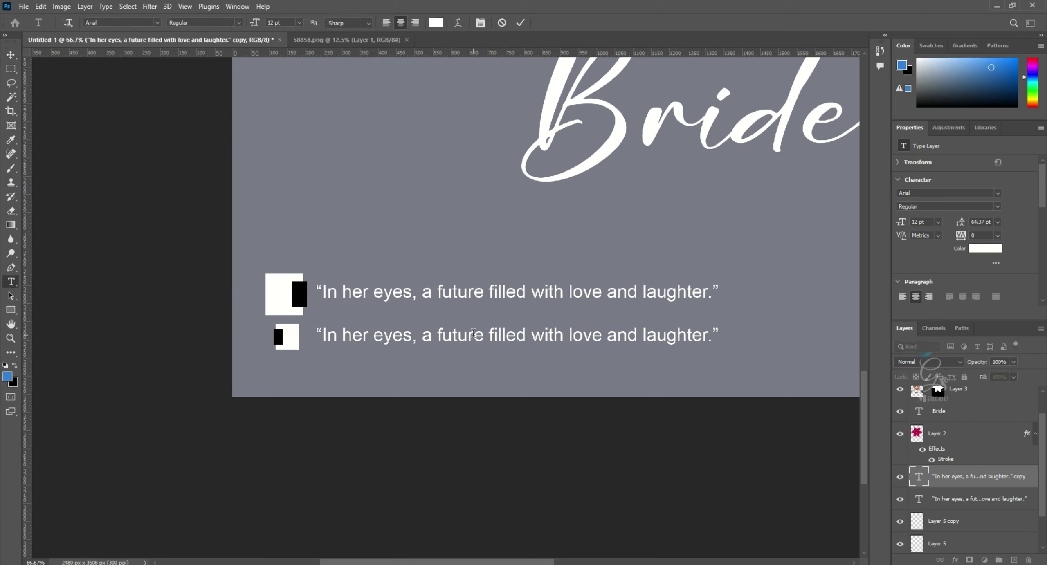
key("ctrl+a")
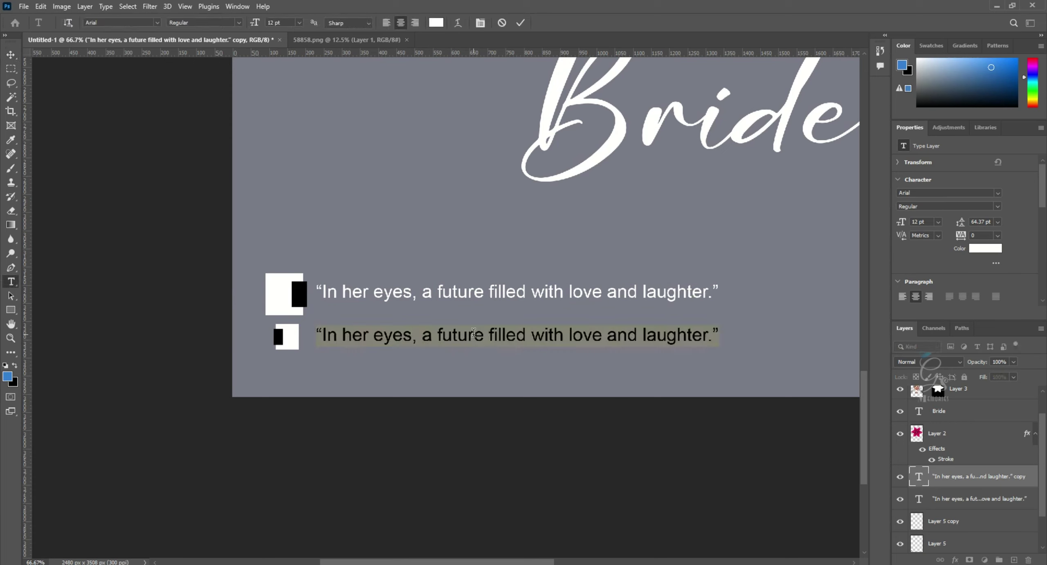
type("“A bride’s")
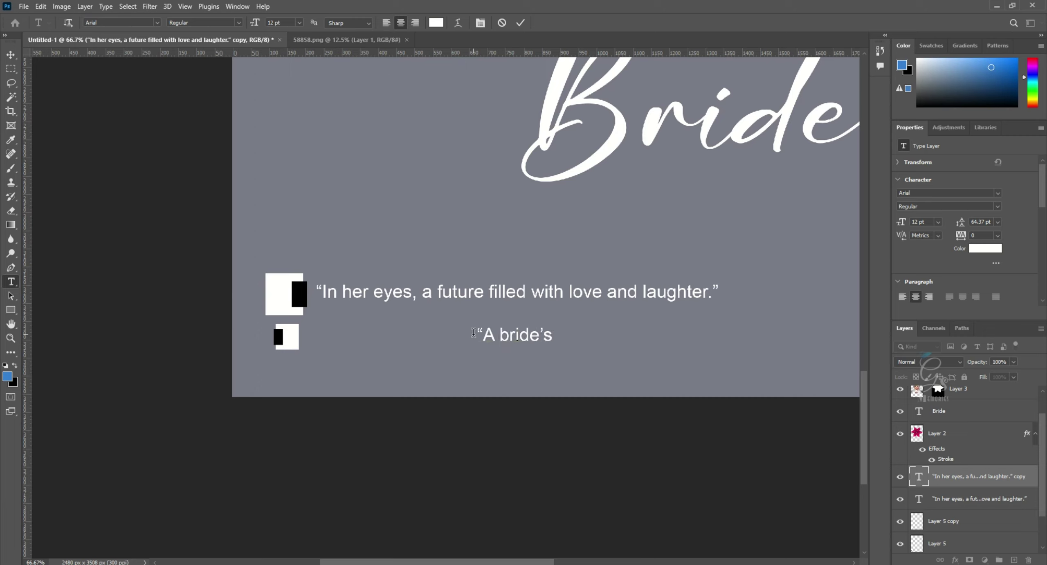
type(" smile reflects")
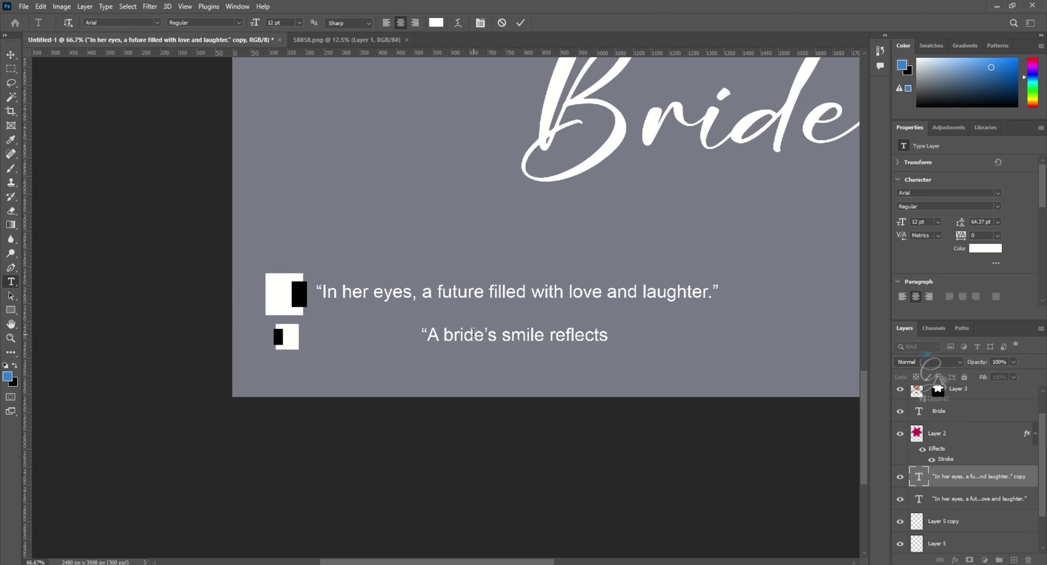
type(" the promise of a l")
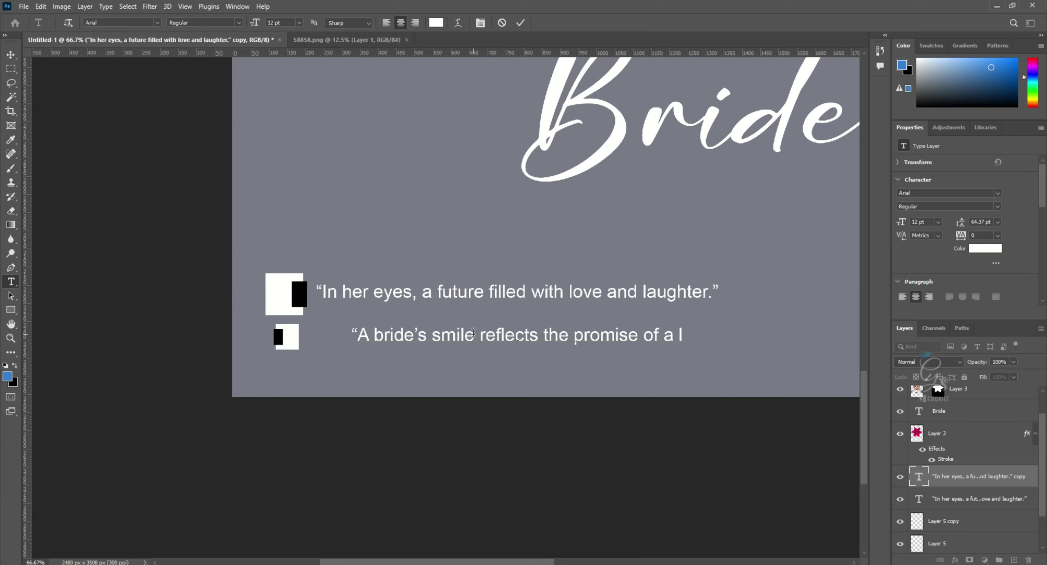
type("ifetime")
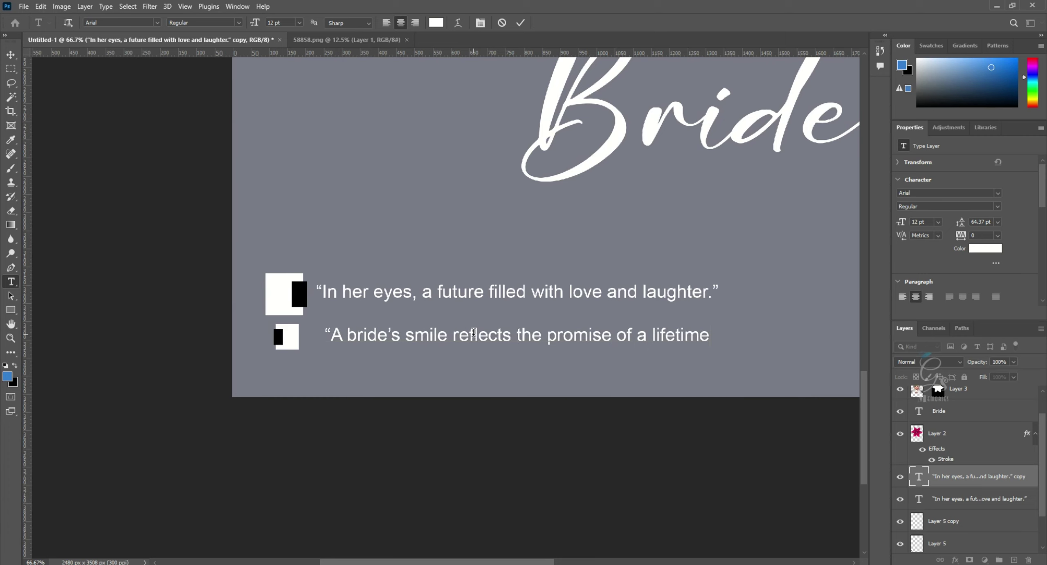
type(".\"")
- Finish the second quote line and select the background layer, Layer 0
left_click(10, 54)
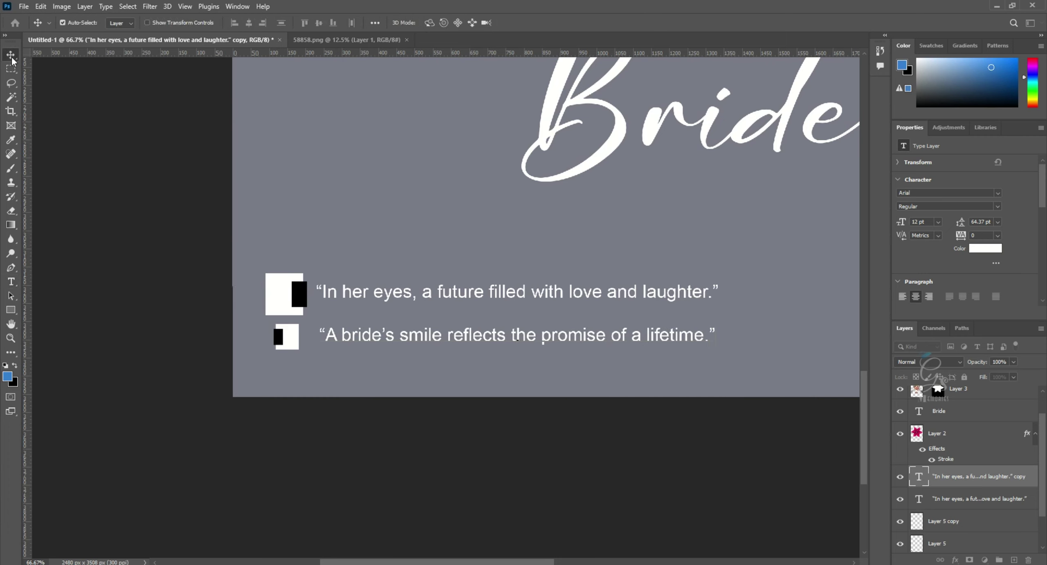
scroll(538, 287, "down", 2)
scroll(546, 310, "up", 5)
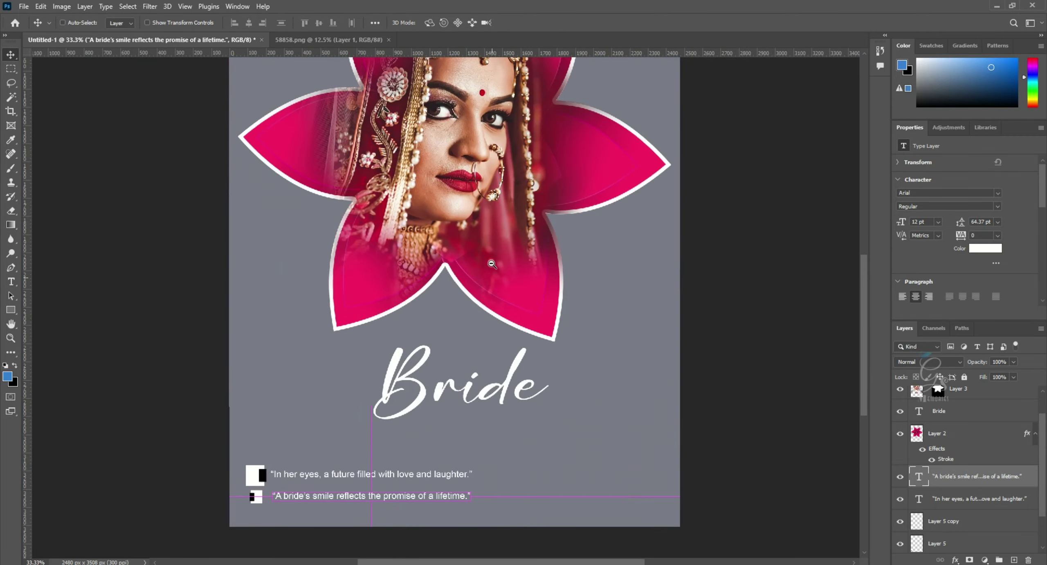
scroll(547, 310, "down", 1)
right_click(593, 190)
left_click(598, 195)
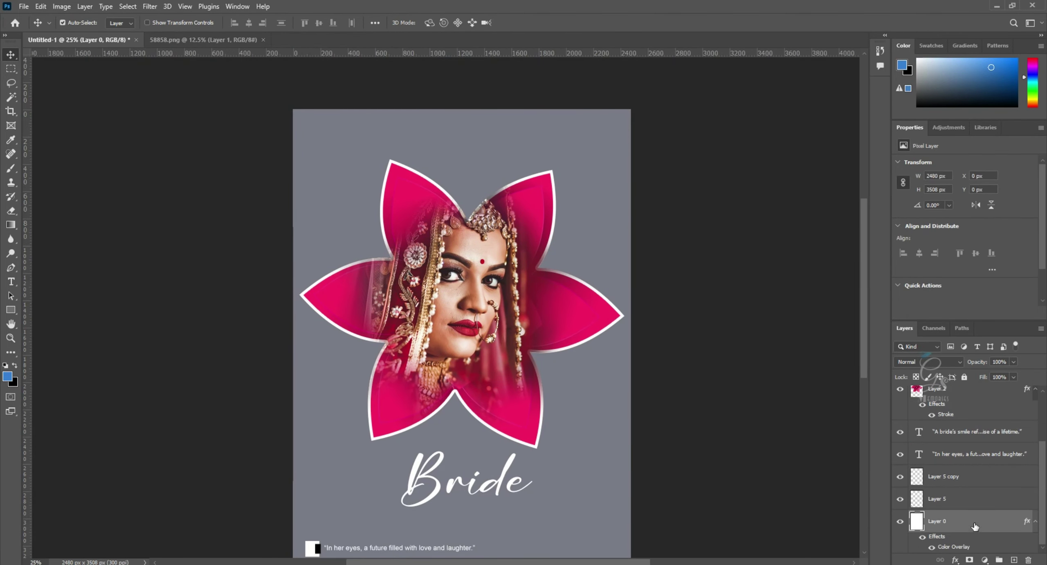
- Create a thin white horizontal bar near the top-right on a new layer
left_click(12, 70)
mouse_move(618, 128)
left_mouse_down()
mouse_move(625, 123)
mouse_move(585, 183)
left_mouse_up()
key("ctrl+j")
- Duplicate the bar, rotate the copy 90° clockwise, and position it down the right edge
key("ctrl+alt+t")
right_click(584, 182)
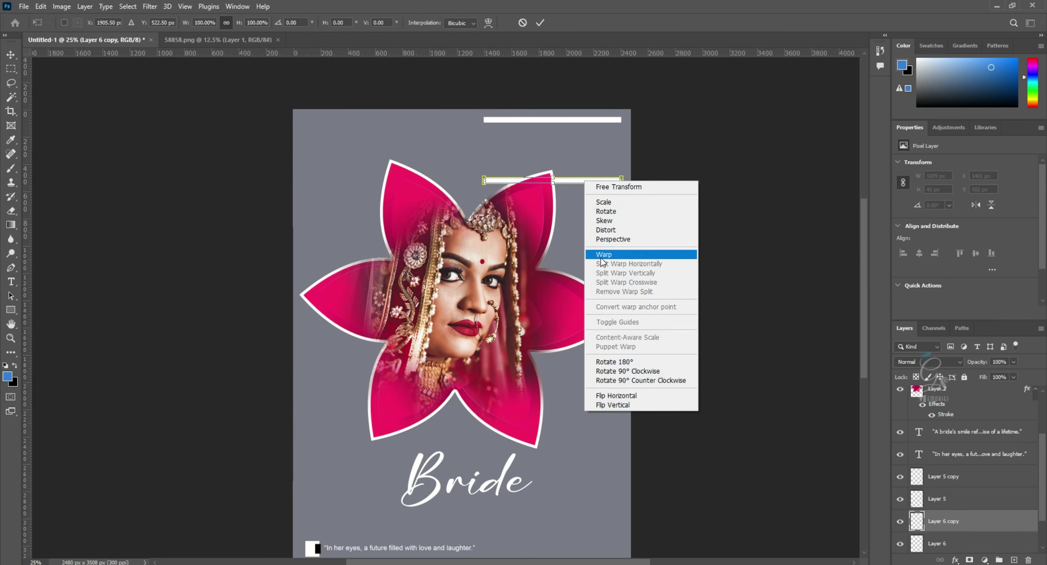
left_click(609, 368)
left_click_drag(555, 239, 619, 243)
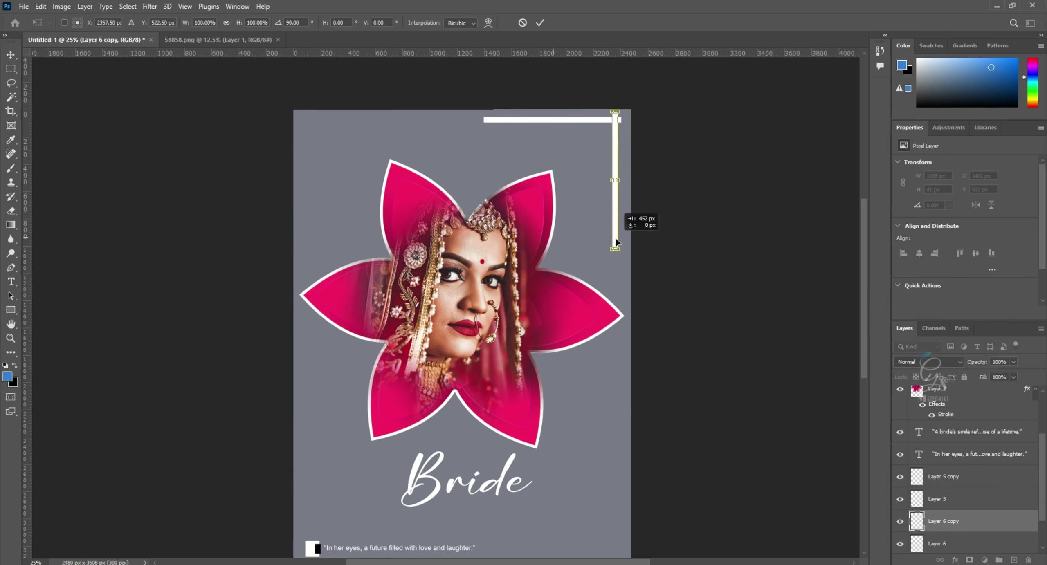
key("shift+Down")
key("shift+Down")
key("shift+Down")
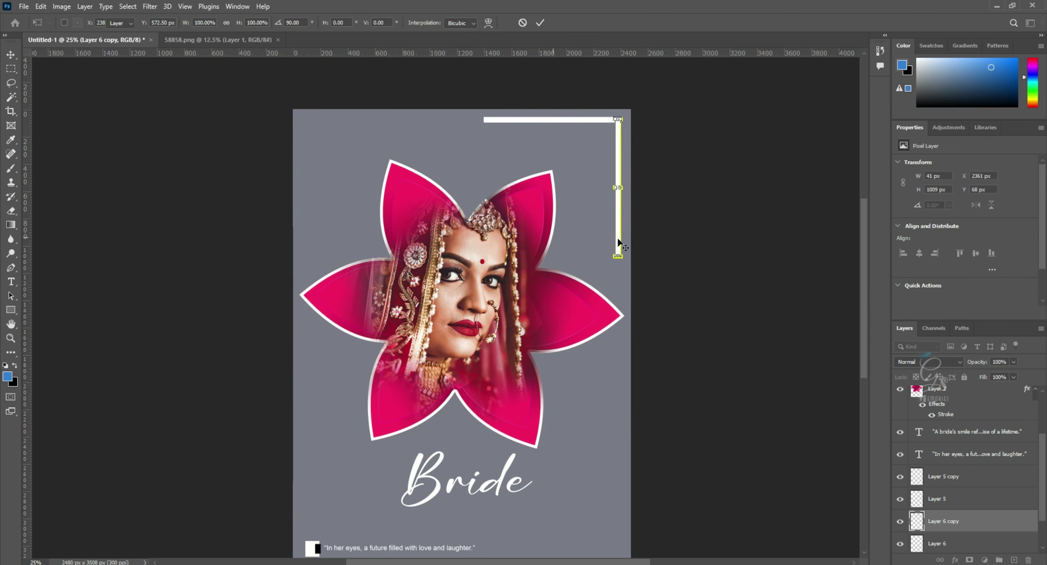